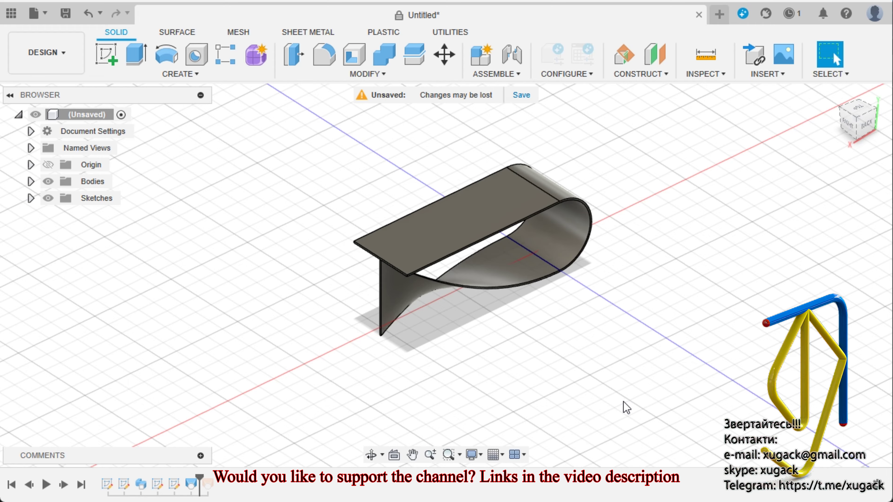
Start a new blank design
mouse_move(567, 367)
middle_mouse_down("shift")
mouse_move(534, 345)
mouse_move(373, 345)
mouse_move(293, 329)
mouse_move(568, 353)
mouse_move(628, 339)
mouse_move(642, 309)
mouse_move(605, 308)
mouse_move(479, 325)
mouse_move(567, 368)
mouse_move(678, 343)
mouse_move(484, 333)
mouse_move(533, 365)
mouse_move(565, 351)
mouse_move(563, 362)
middle_mouse_up("shift")
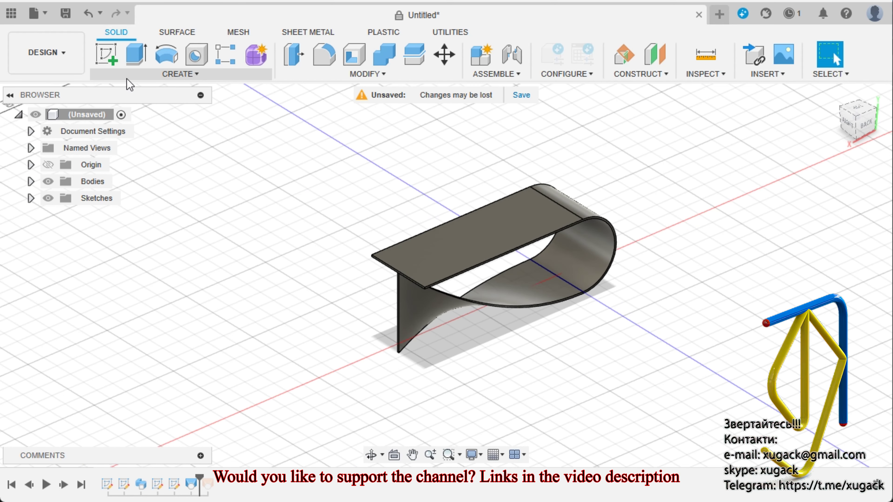
left_click(33, 13)
left_click(52, 33)
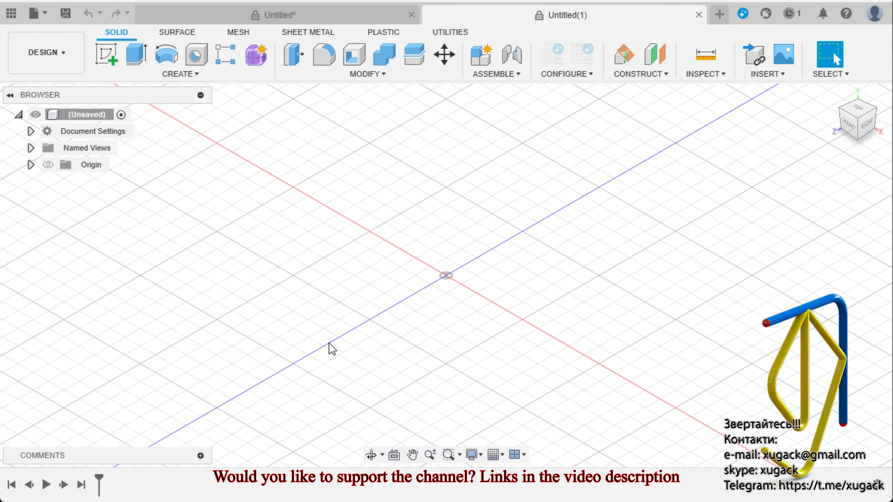
Begin a sketch on the right-side origin plane, viewed from the Right face
left_click(863, 126)
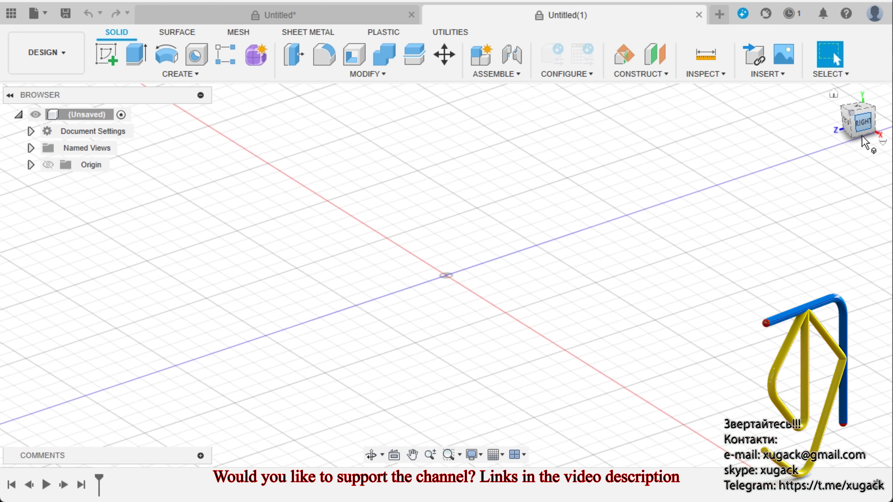
left_click(106, 54)
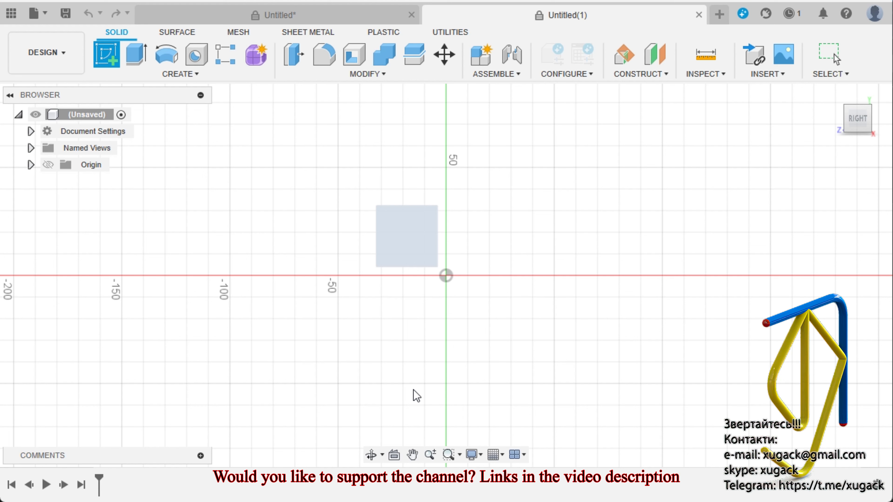
left_click(407, 243)
left_click(178, 75)
mouse_move(113, 131)
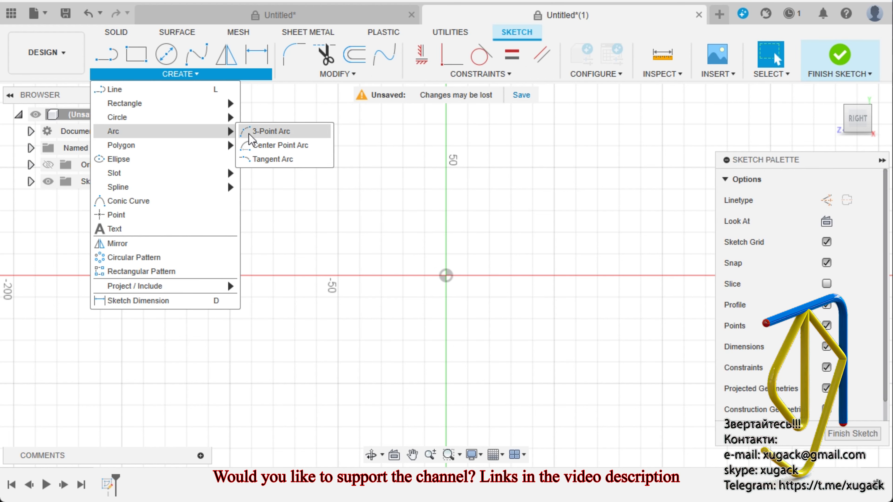
Draw a centre-point half-circle arc ending at the origin, with a horizontal line leftward from its top
left_click(268, 145)
left_click(446, 275)
left_click(446, 190)
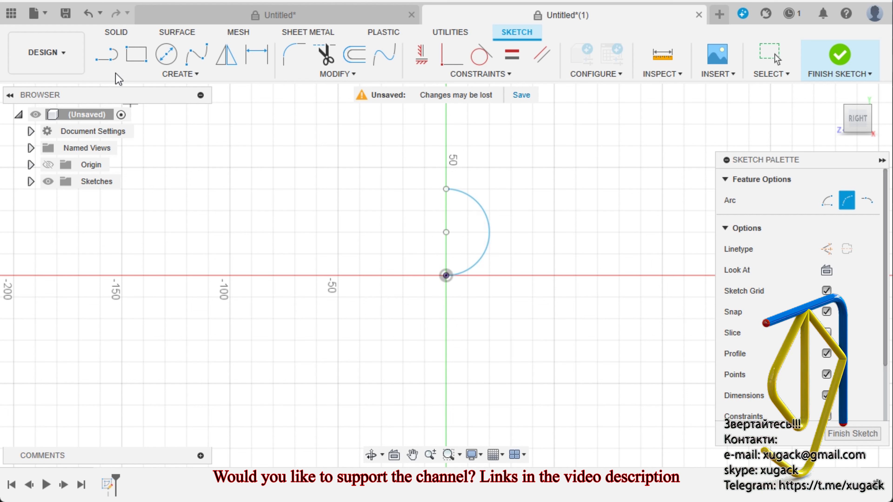
left_click(109, 62)
left_click(446, 189)
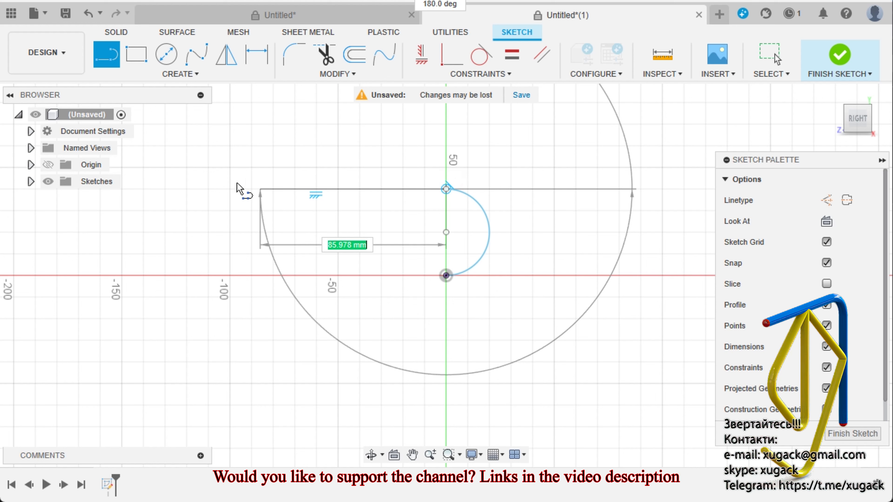
left_click(228, 188)
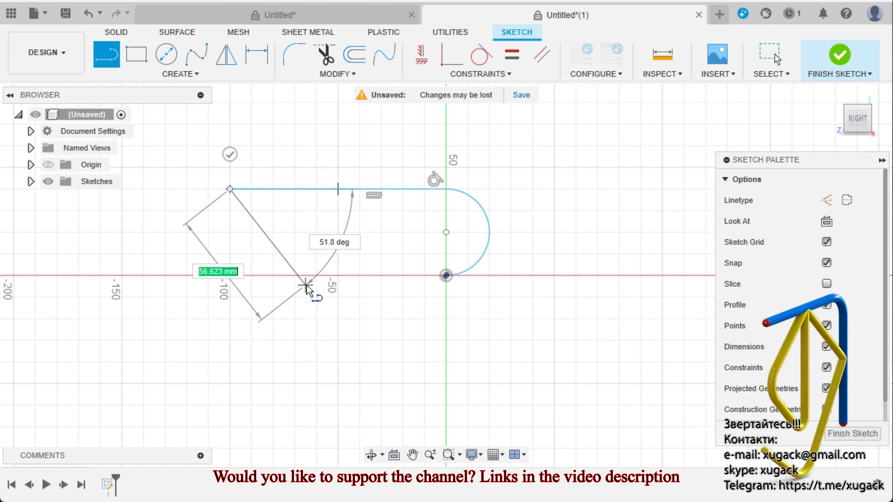
key("Escape")
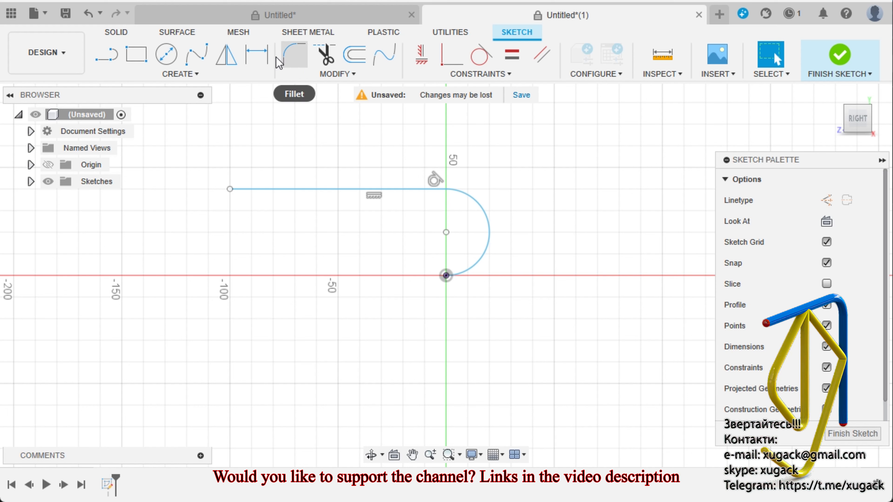
Dimension the arc to R20 and the line to 100 mm, then finish the sketch
left_click(257, 55)
left_click(488, 245)
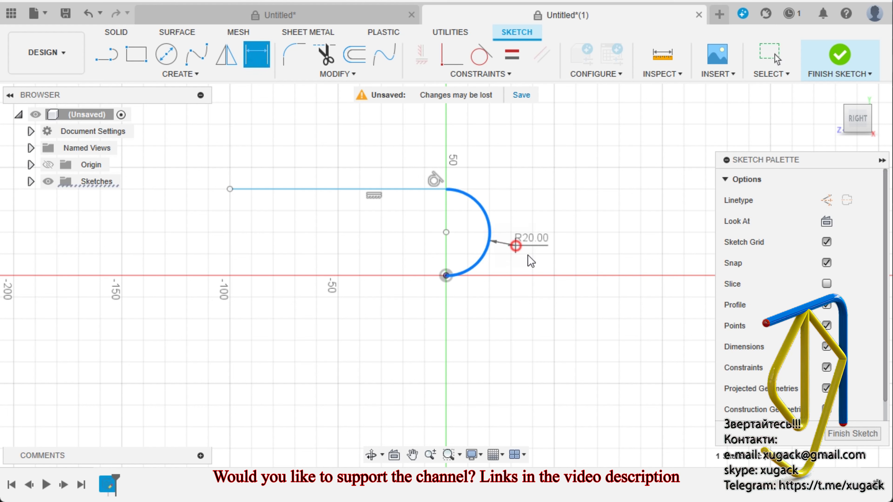
left_click(519, 247)
type("0")
key("Return")
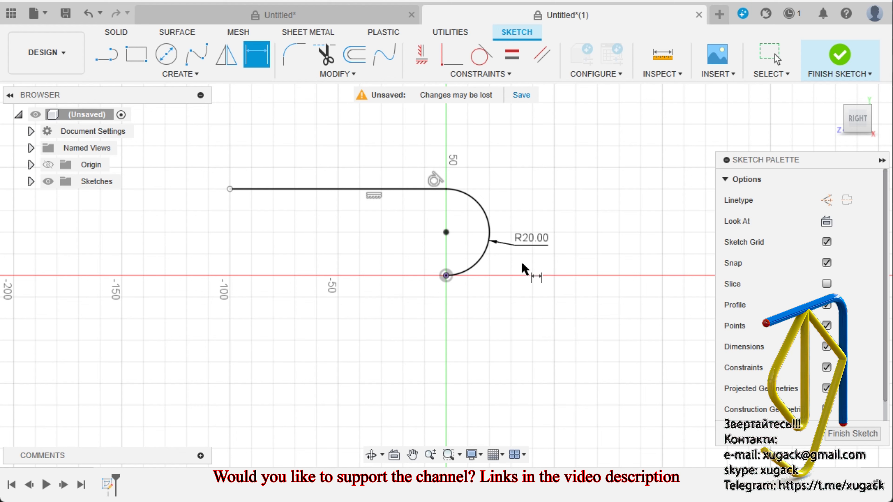
left_click(252, 190)
left_click(283, 159)
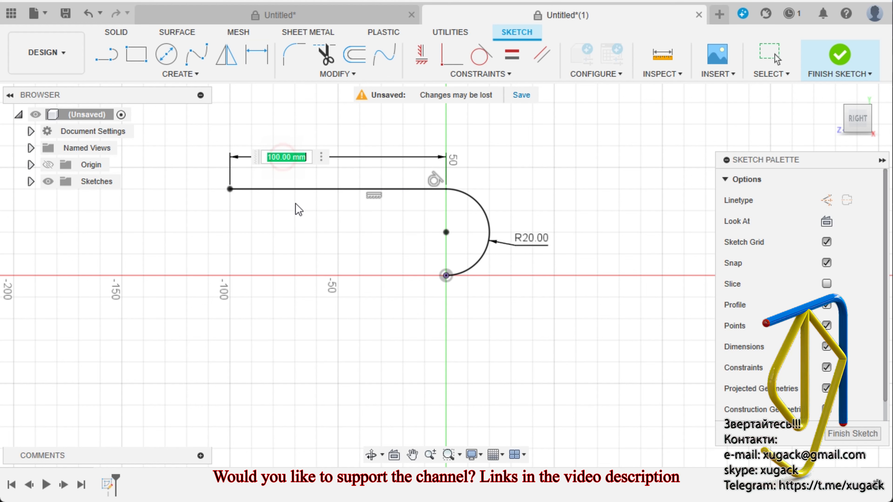
key("Return")
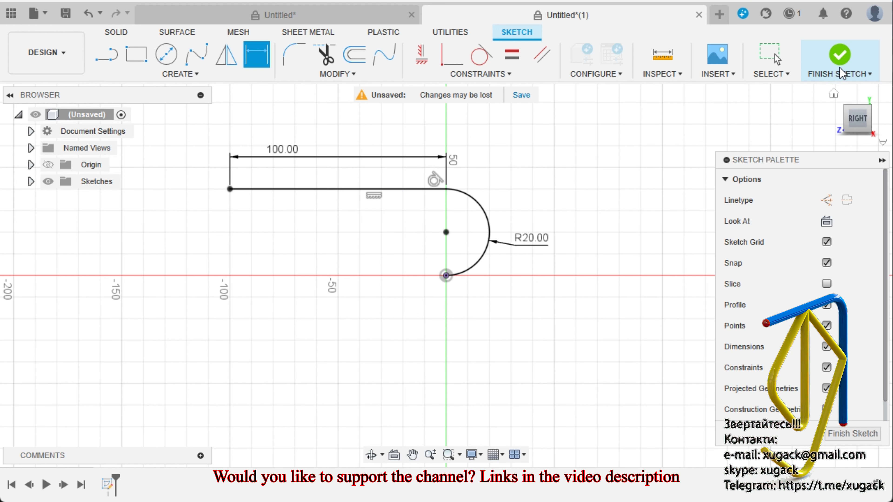
left_click(840, 55)
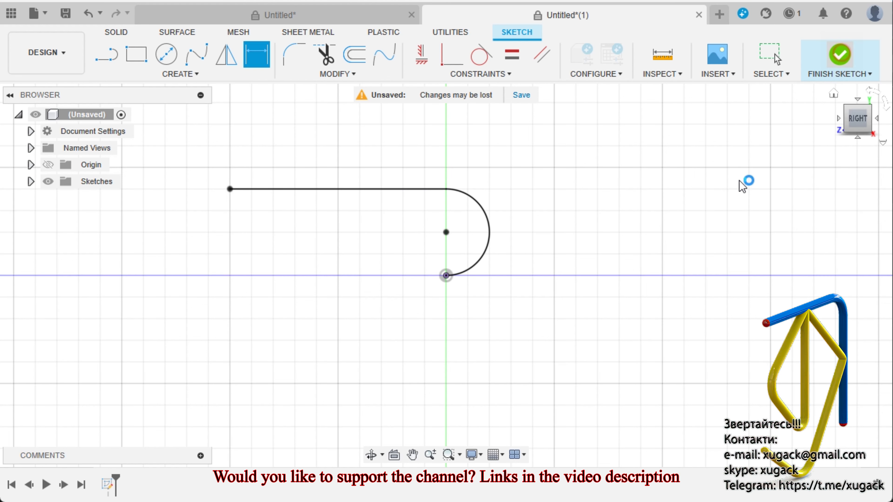
Draw a thin two-point rectangle in a new sketch on the front plane
left_click(846, 107)
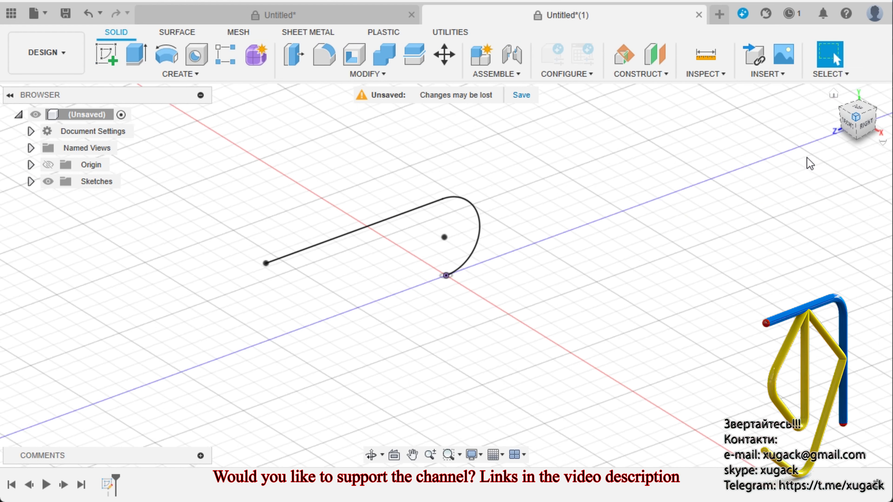
left_click(120, 61)
left_click(488, 277)
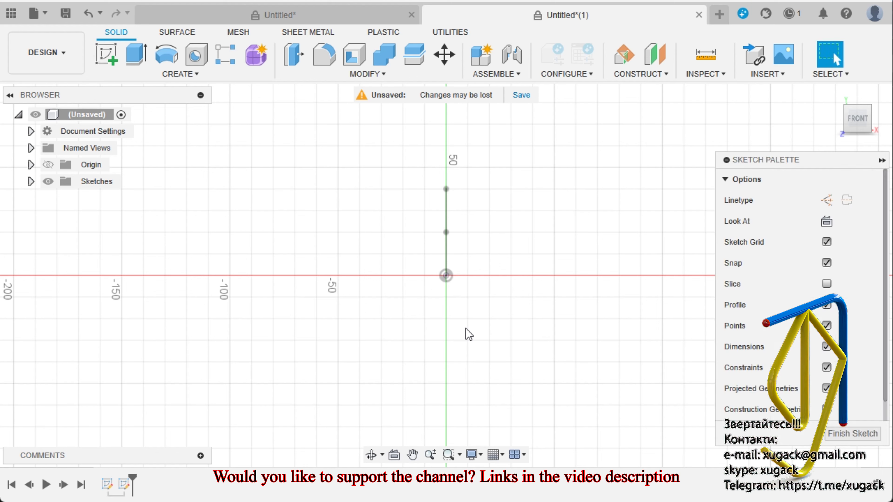
left_click(138, 58)
left_click(359, 275)
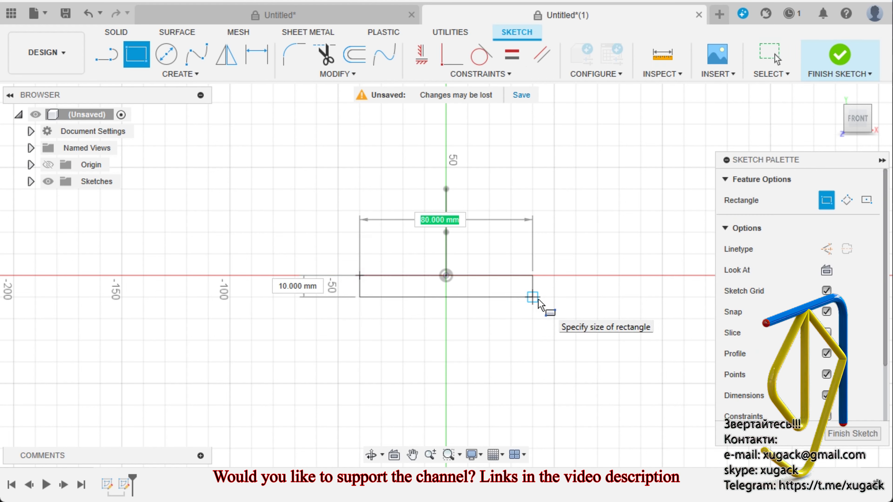
left_click(532, 297)
key("Escape")
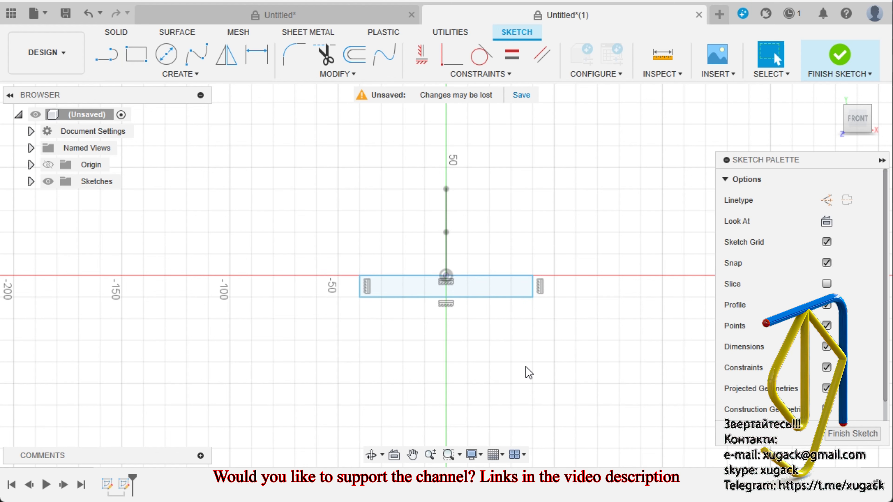
Dimension the rectangle to 40 mm wide and 5 mm high
left_click(256, 55)
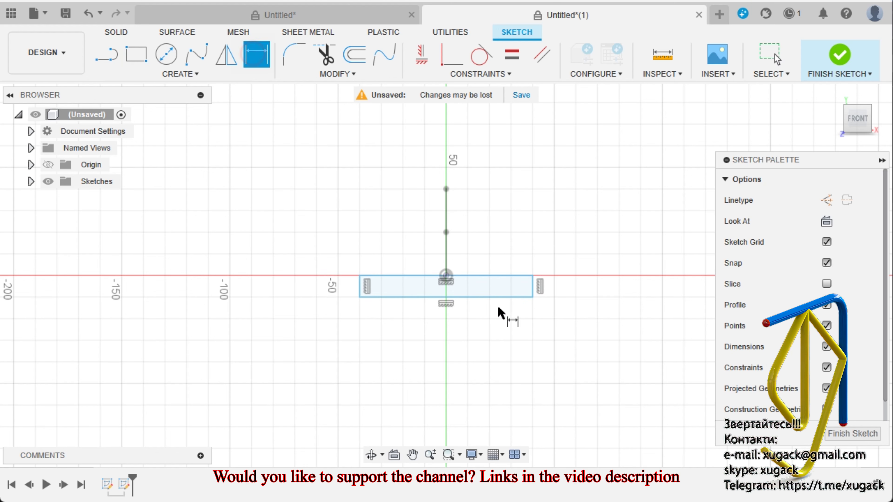
left_click(511, 299)
left_click(490, 350)
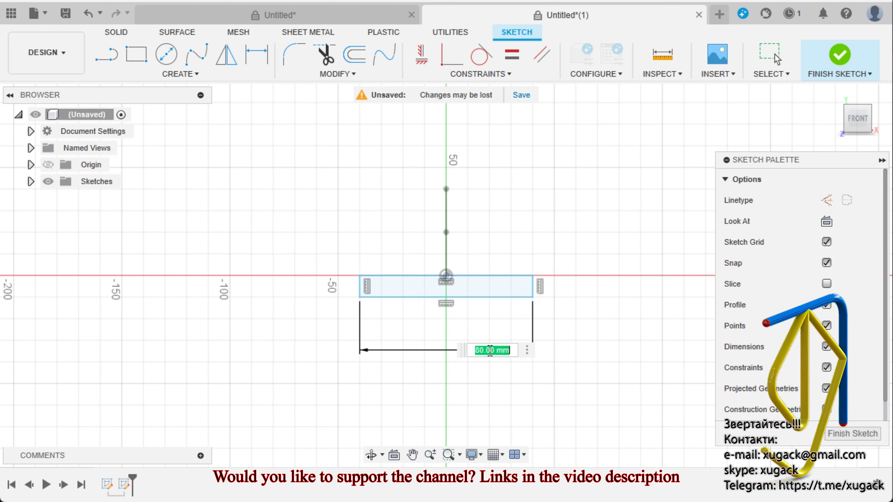
key("Return")
scroll(541, 288, "up", 3)
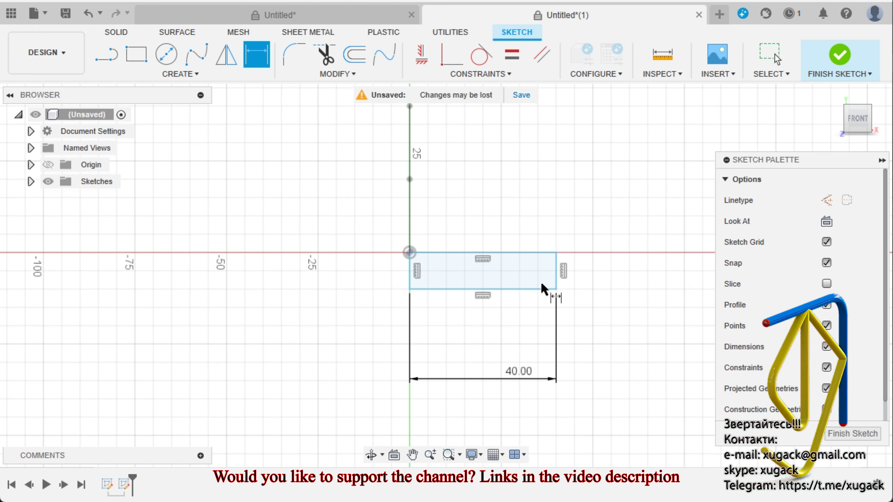
left_click(555, 276)
left_click(605, 277)
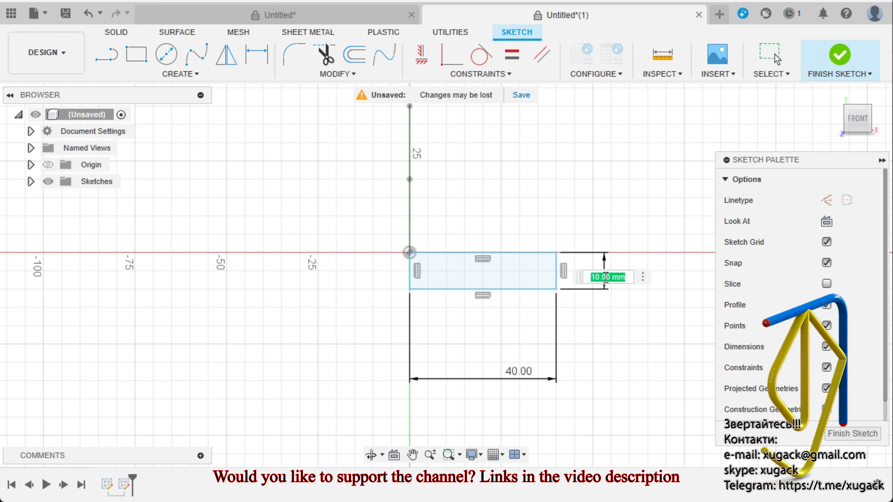
type("5")
key("Return")
key("Escape")
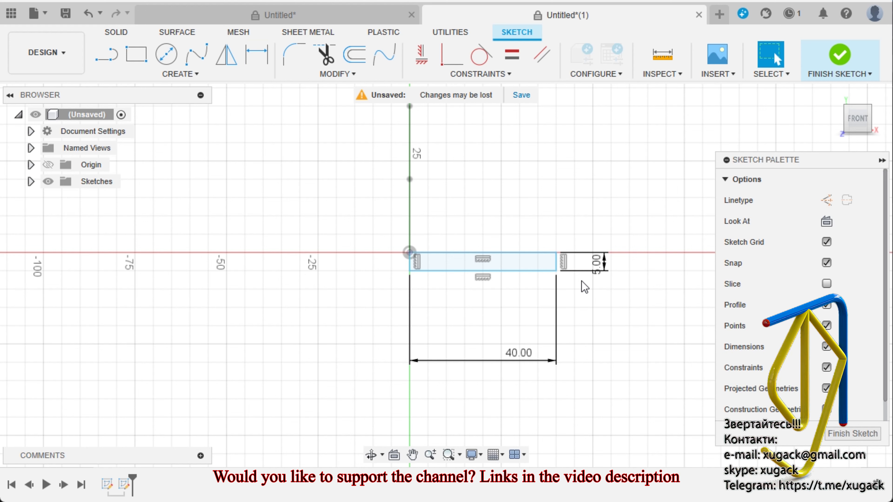
middle_click_drag(493, 303, 464, 325, "shift")
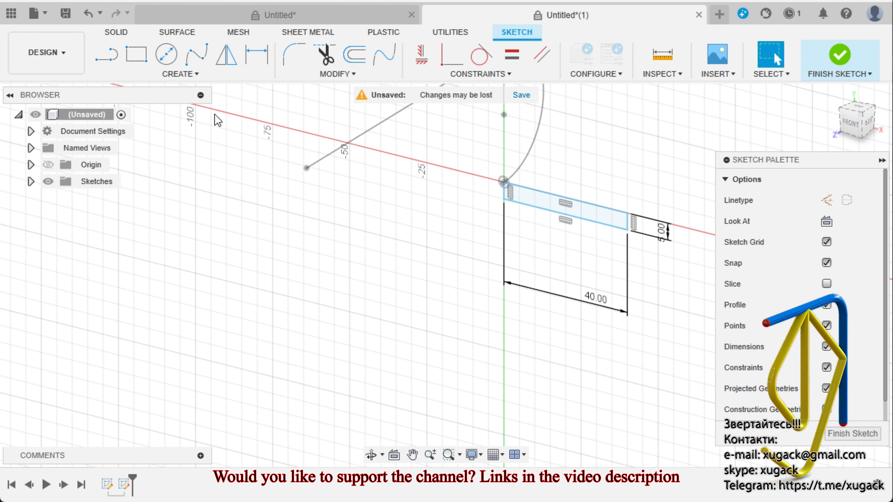
Make the rectangle's top-edge midpoint coincident with the origin and finish the sketch
left_click(193, 75)
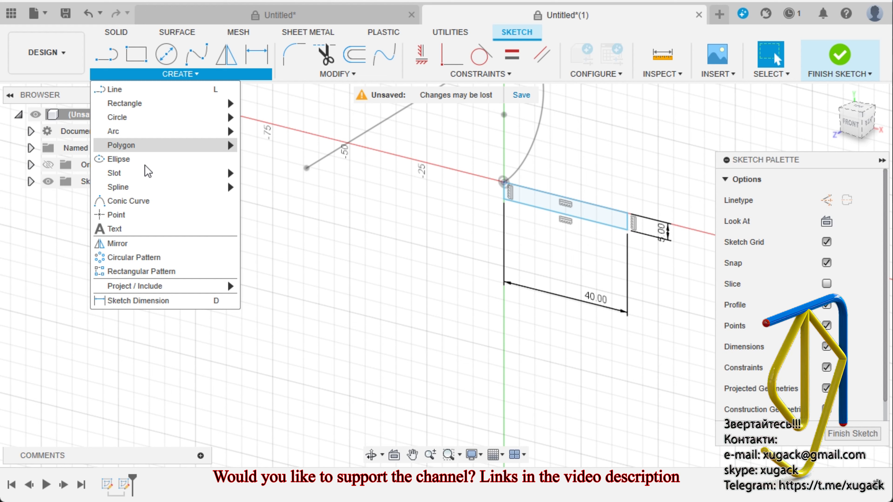
left_click(116, 214)
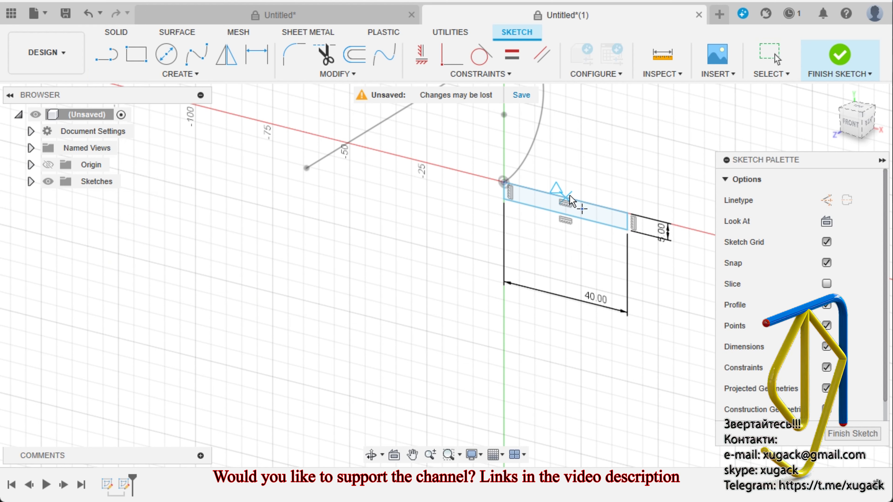
left_click(570, 197)
key("Escape")
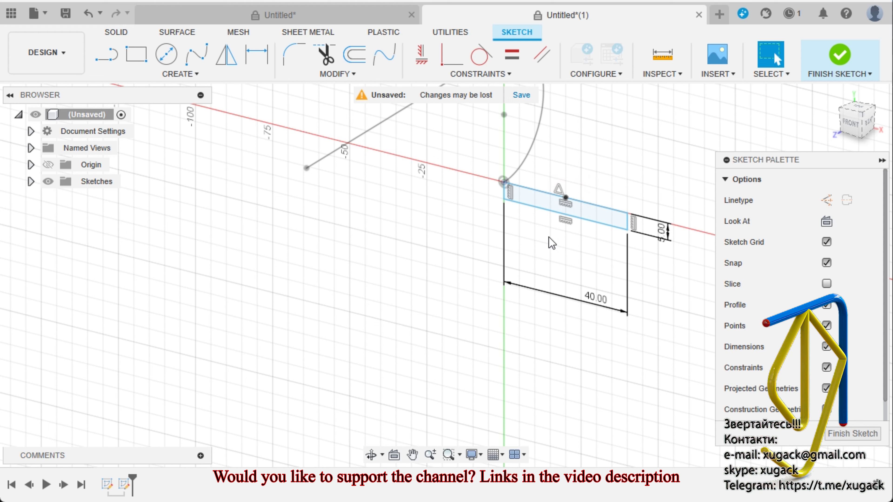
left_click(449, 61)
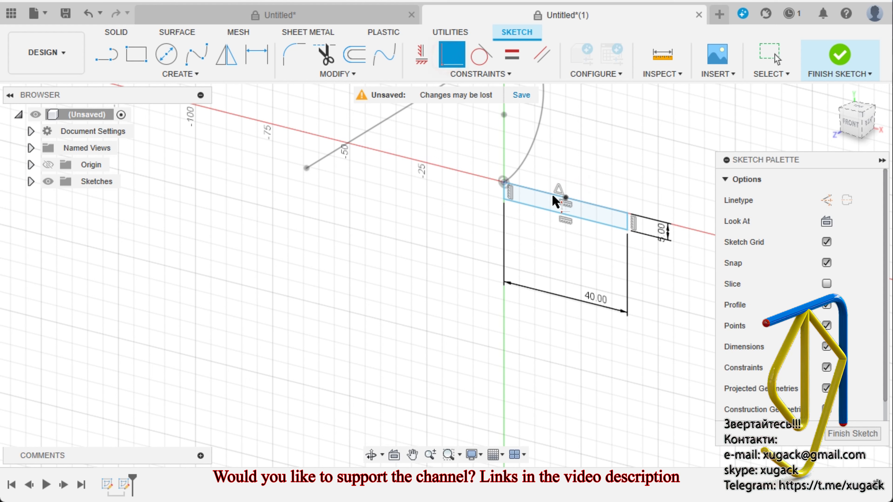
left_click(566, 198)
left_click(505, 183)
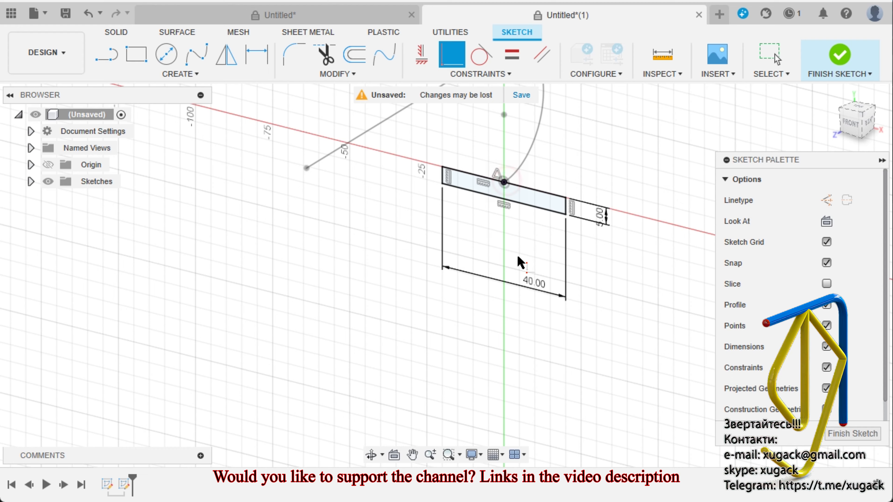
scroll(514, 299, "down", 1)
scroll(518, 286, "down", 1)
scroll(531, 211, "up", 2)
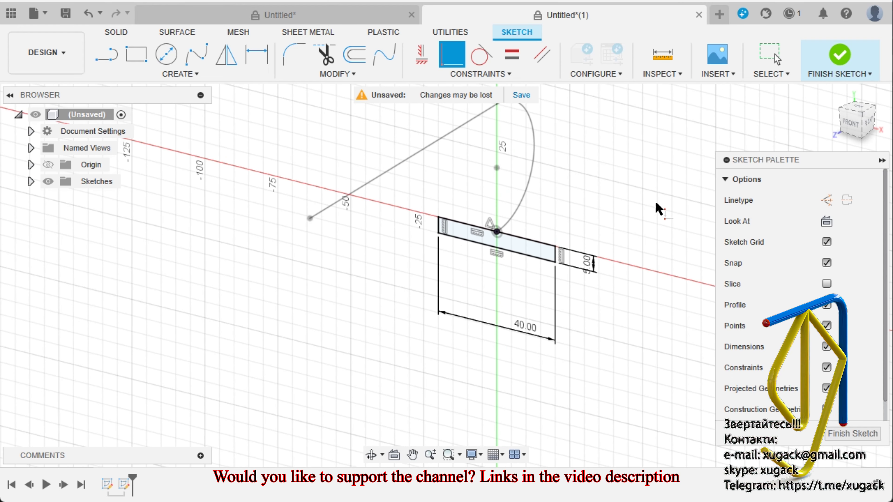
left_click(842, 69)
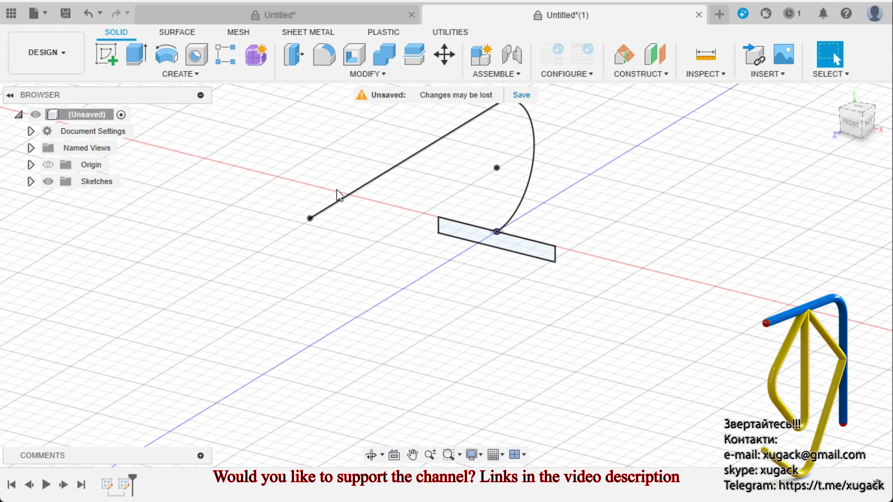
Sweep the 40 × 5 mm rectangle along the line-and-arc path into a solid curved plate
left_click(189, 79)
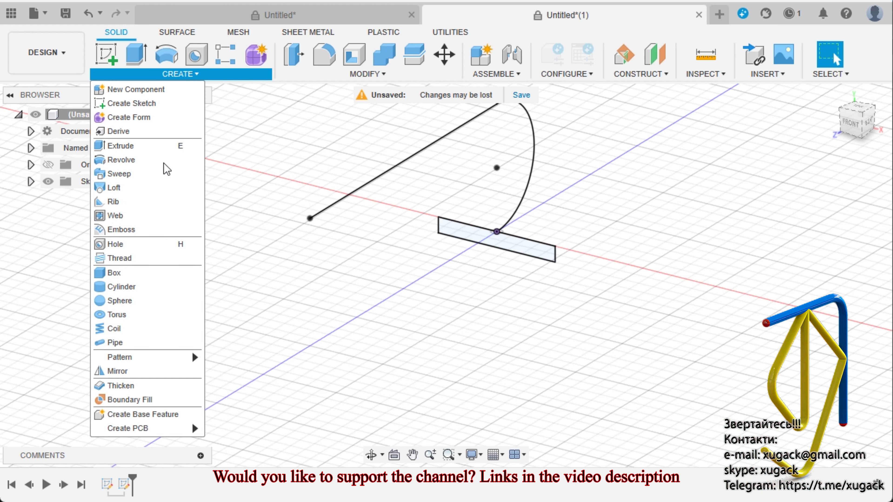
left_click(159, 175)
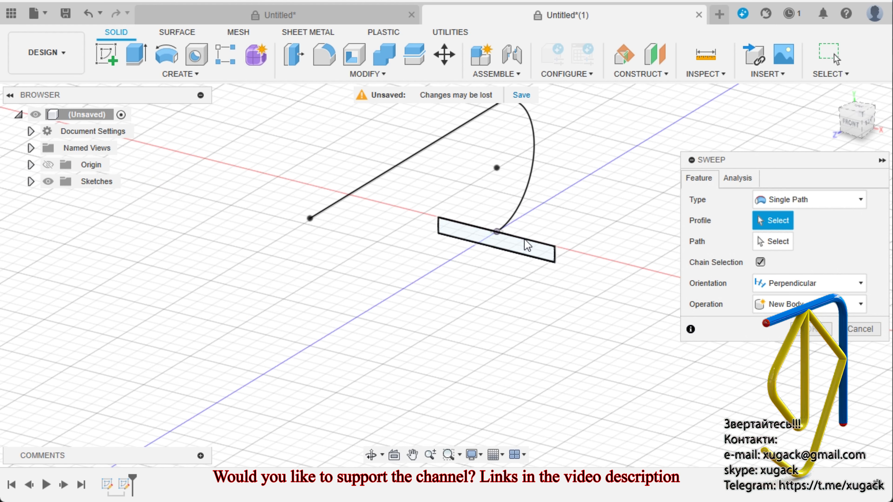
left_click(534, 247)
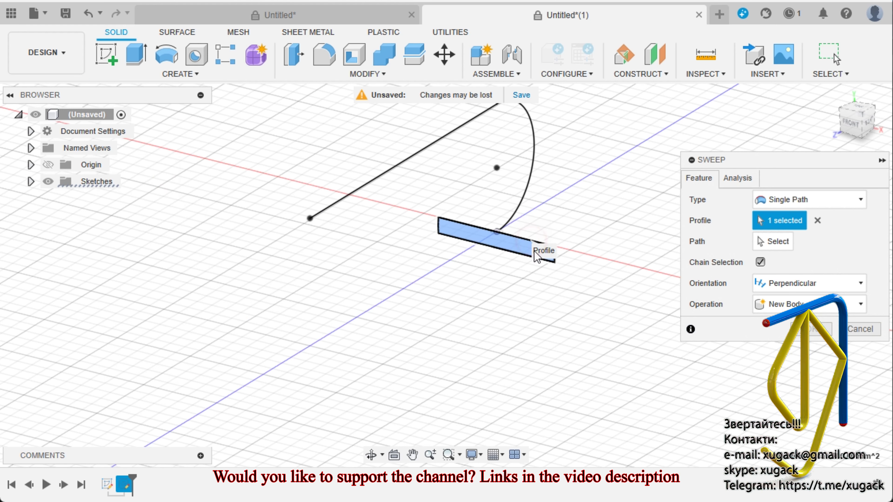
left_click(773, 242)
left_click(517, 210)
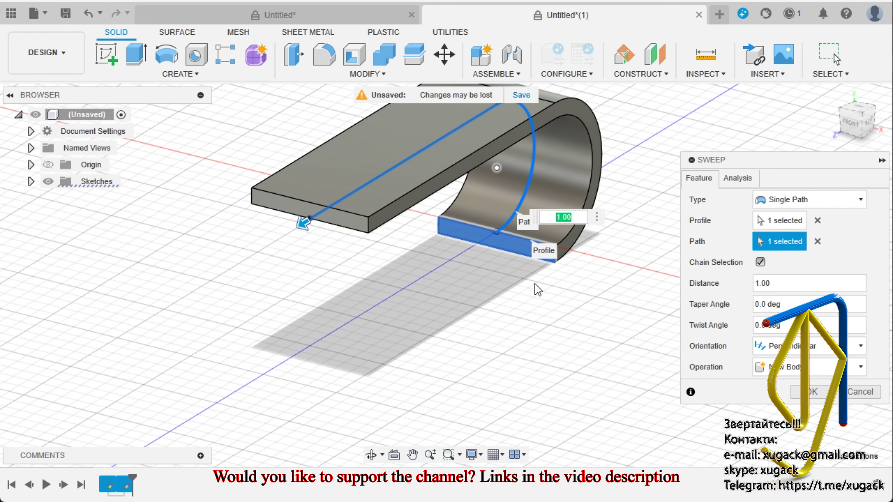
left_click(813, 392)
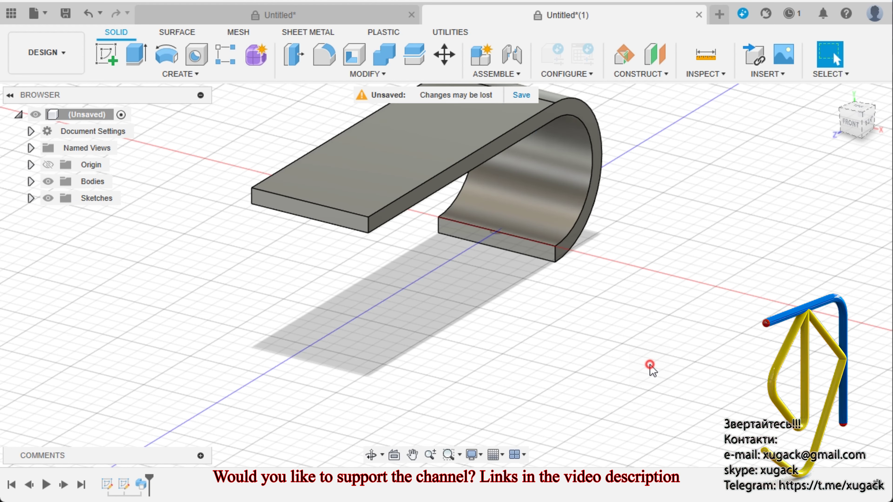
scroll(649, 366, "down", 2)
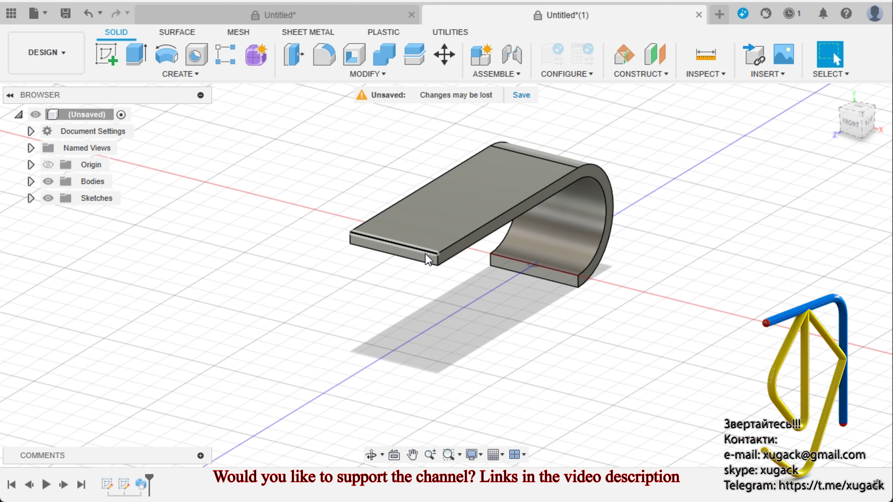
Sketch a tall rectangle on the plate's end face, hanging down from its top edge
left_click(429, 260)
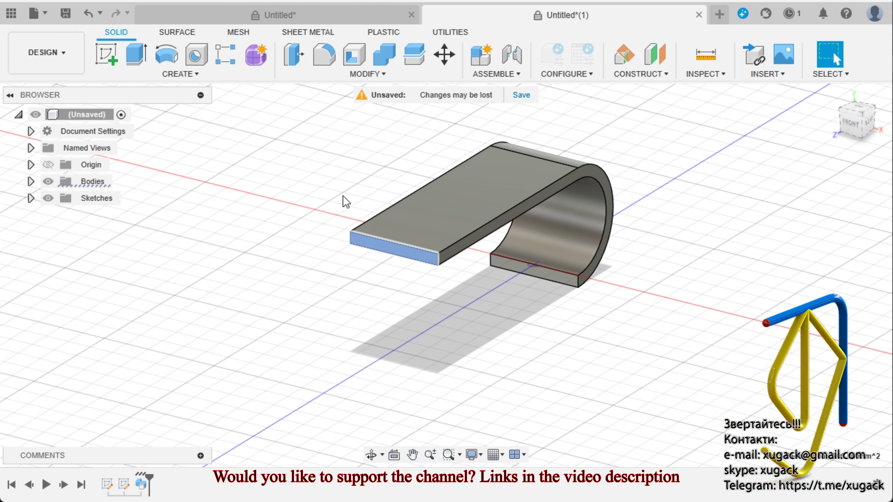
left_click(109, 57)
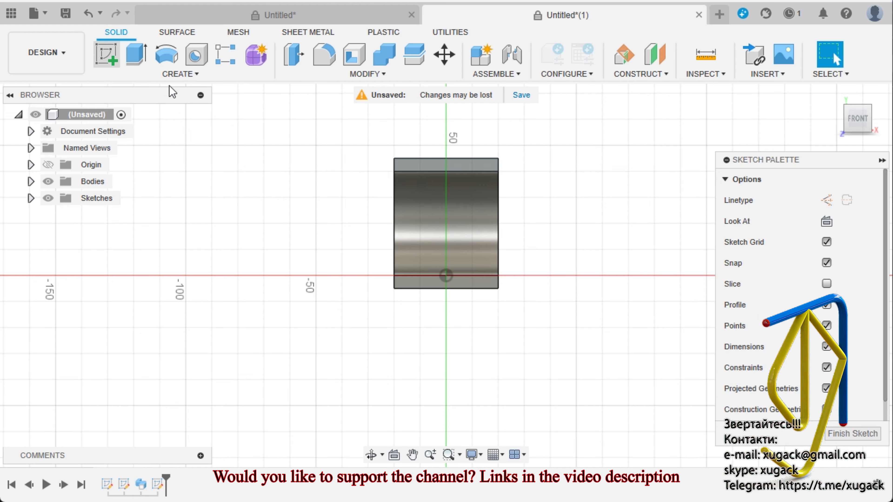
key("r")
scroll(454, 197, "up", 2)
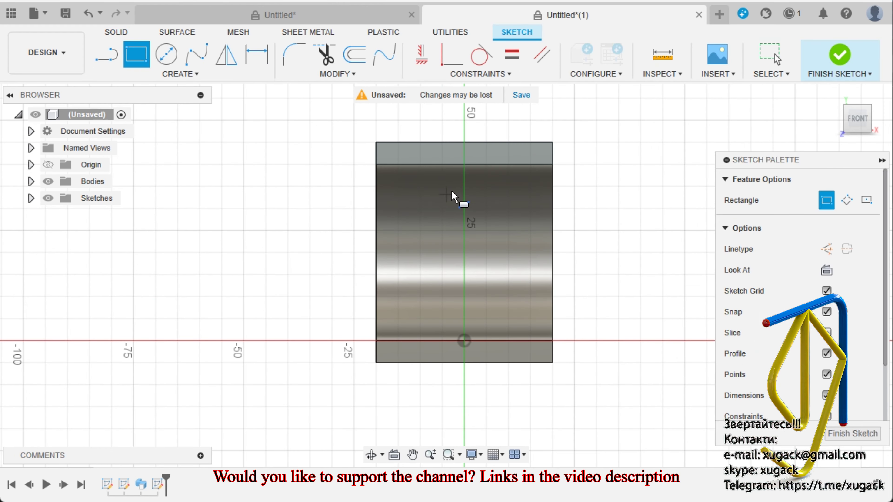
left_click(442, 164)
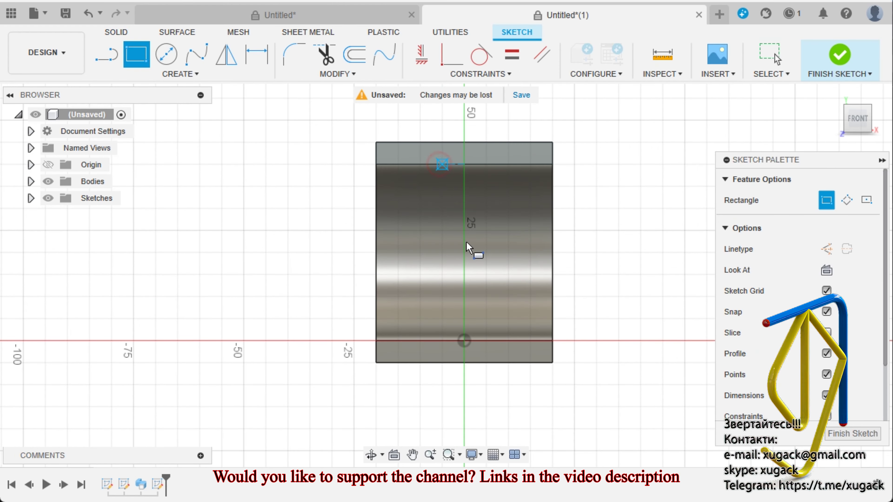
left_click(486, 406)
key("Escape")
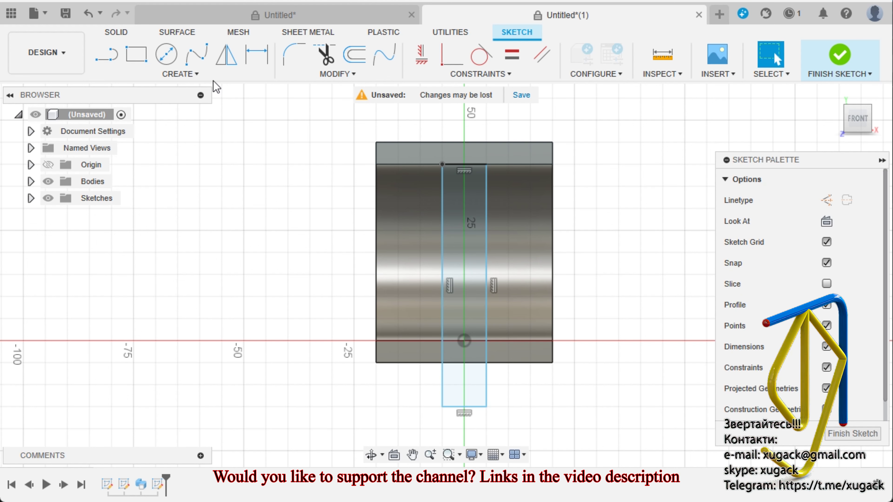
Make the rectangle's bottom coincident with the origin
left_click(185, 81)
left_click(131, 212)
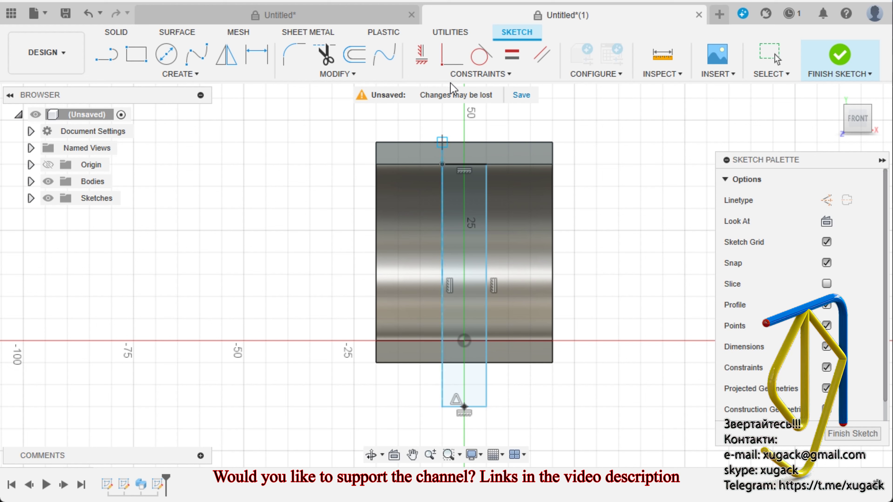
left_click(452, 54)
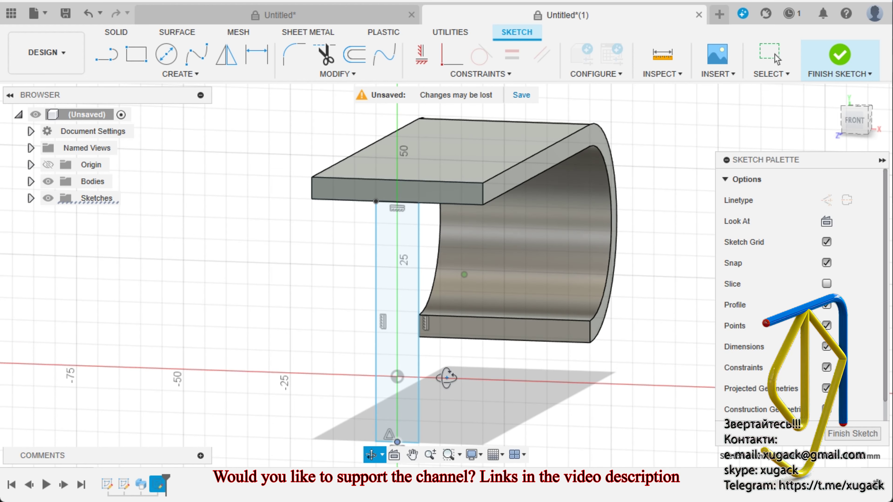
middle_click_drag(468, 373, 467, 369, "shift")
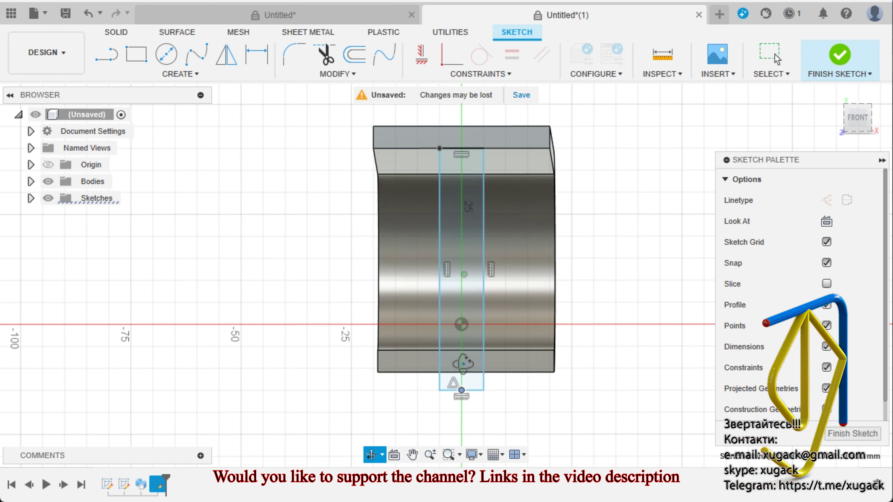
middle_click_drag(468, 369, 467, 365, "shift")
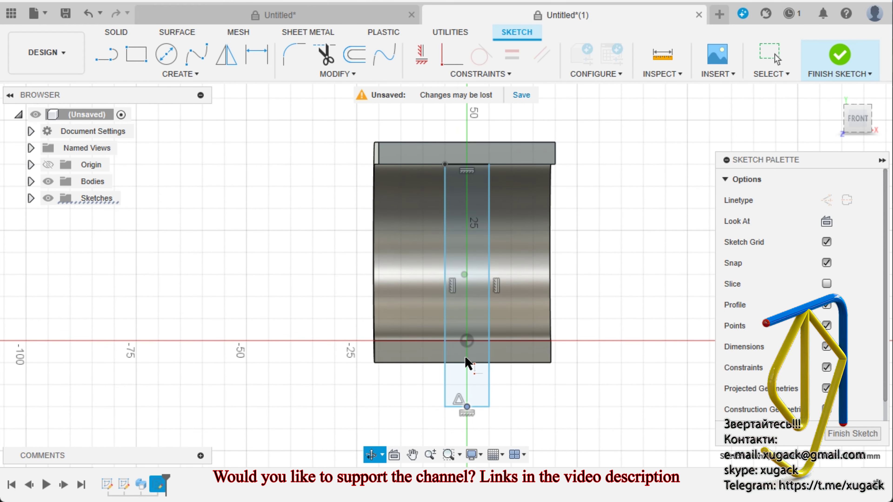
left_click(467, 341)
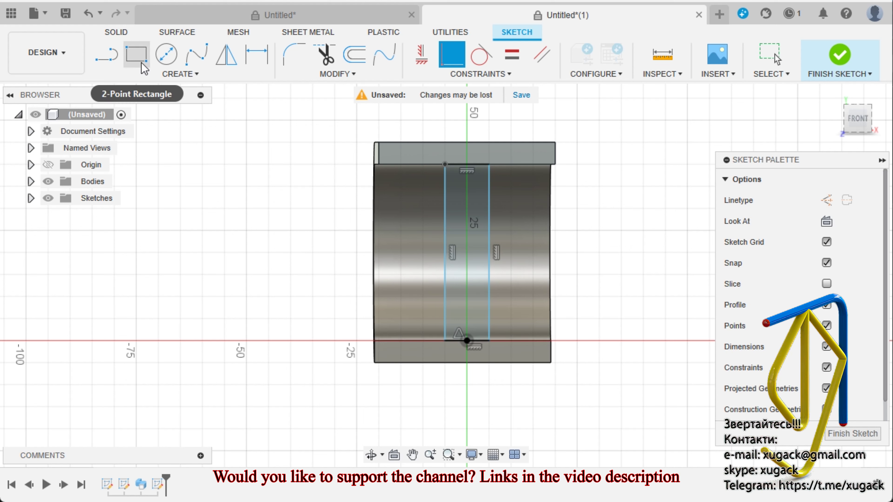
Dimension the rectangle's width to 5 mm and finish the sketch
left_click(254, 58)
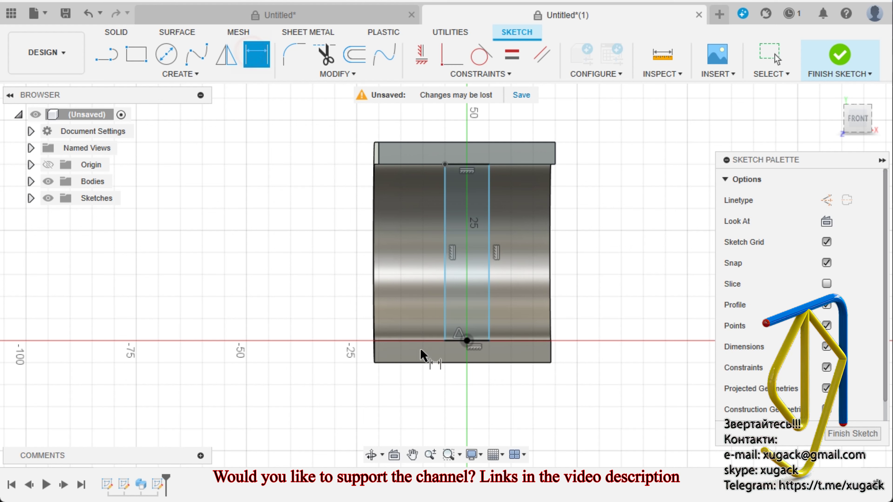
left_click(476, 340)
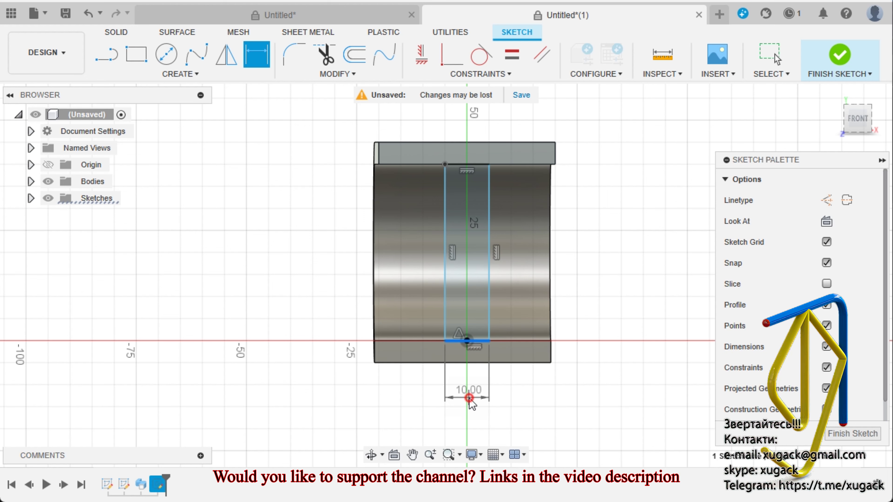
left_click(470, 398)
type("5")
key("Return")
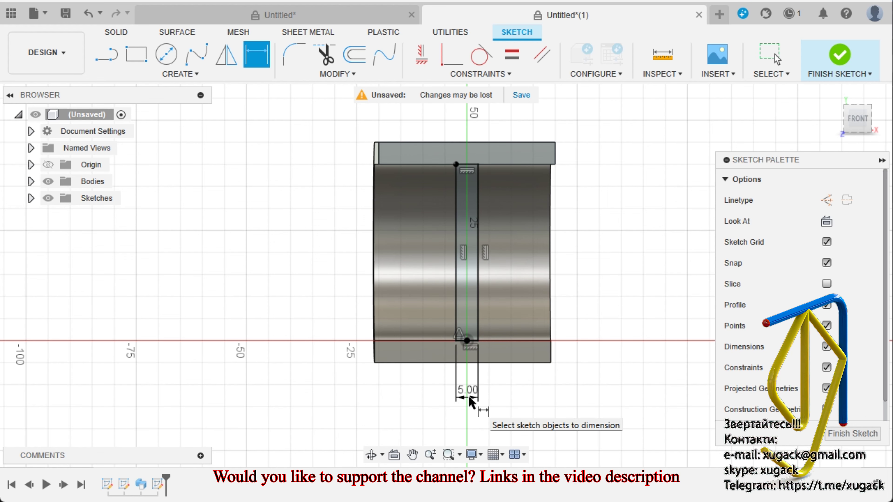
left_click(840, 56)
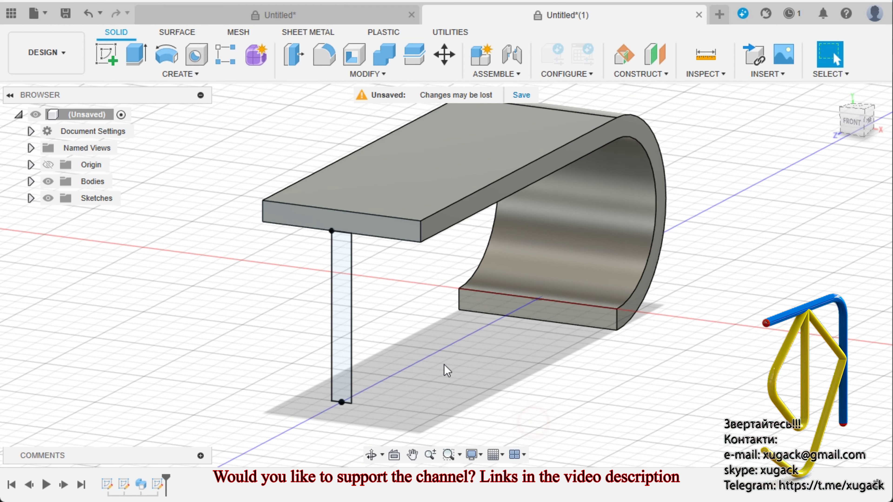
Preview a loft from the upright rectangle to the curved plate's lower end face
left_click(178, 74)
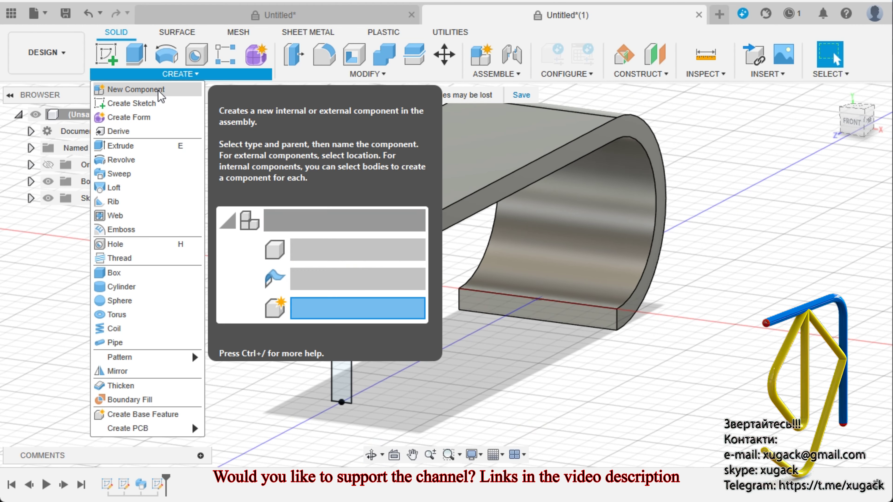
left_click(135, 188)
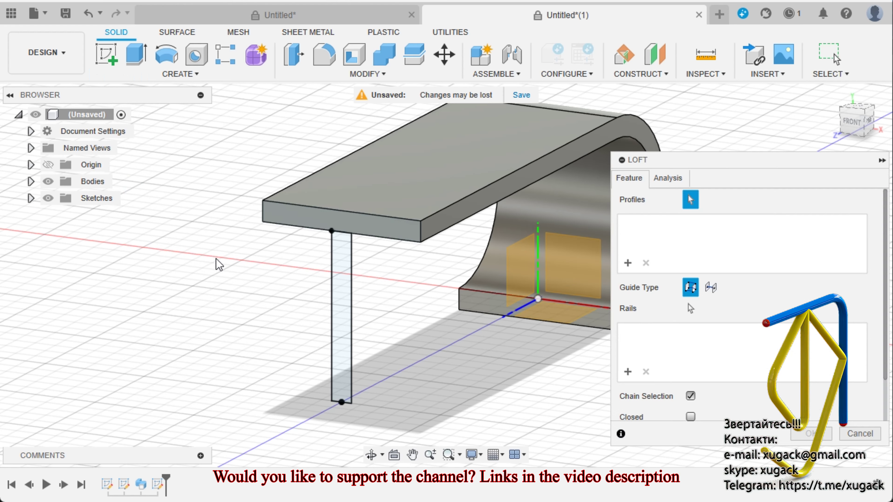
left_click(353, 246)
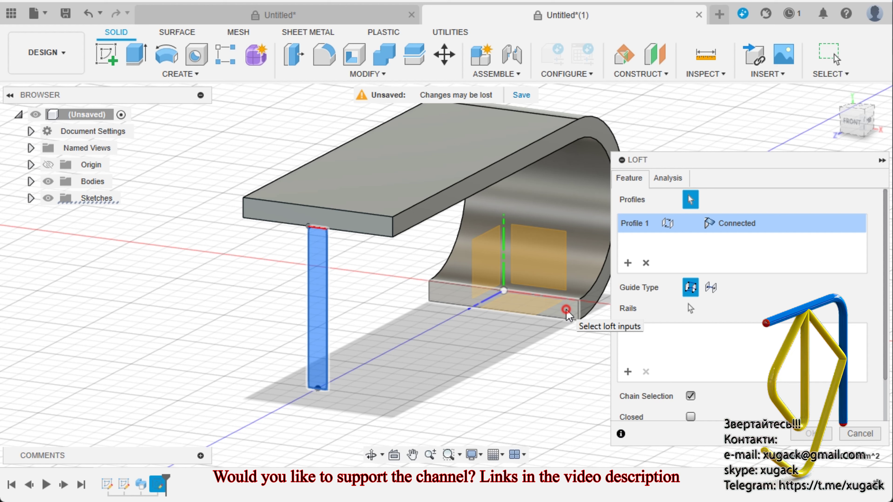
left_click(568, 309)
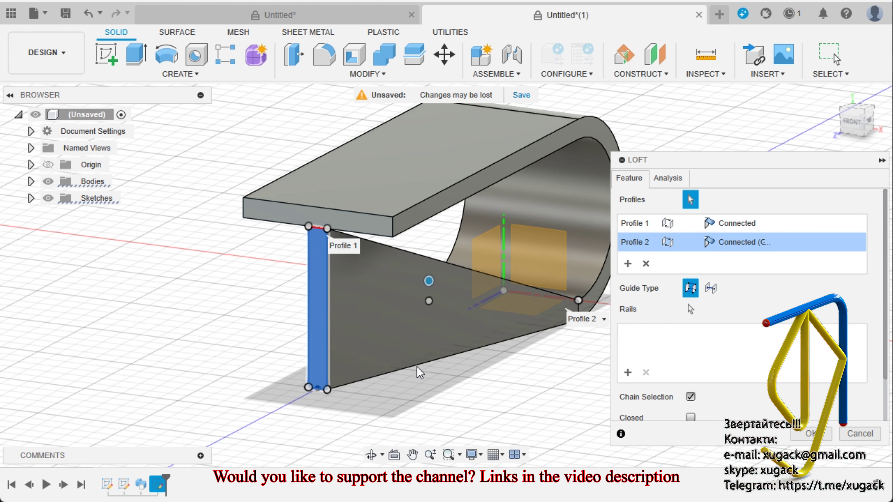
middle_click_drag(432, 368, 495, 371, "shift")
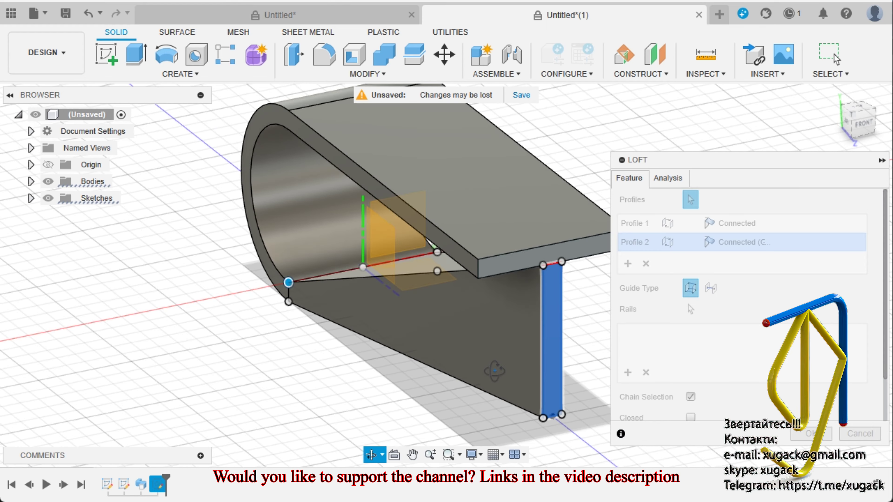
Drag the loft's Profile 2 alignment points to the rectangle's top corners
middle_click_drag(495, 371, 480, 369, "shift")
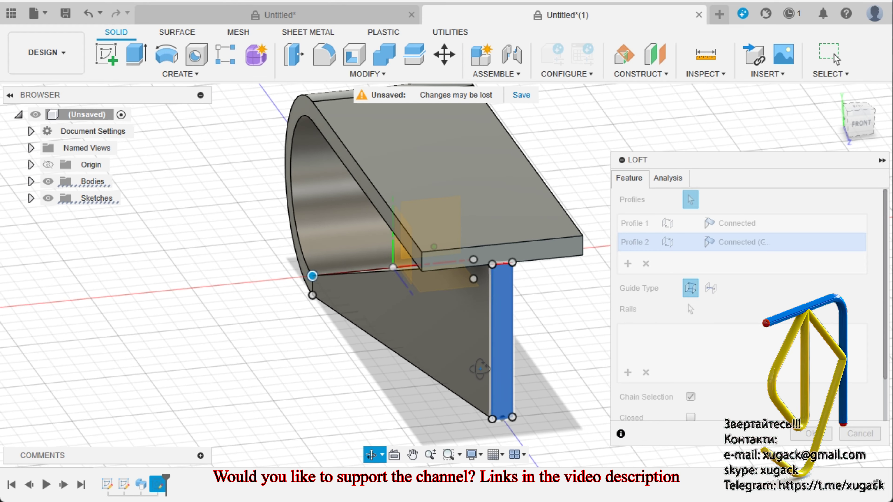
middle_click_drag(480, 369, 480, 374, "shift")
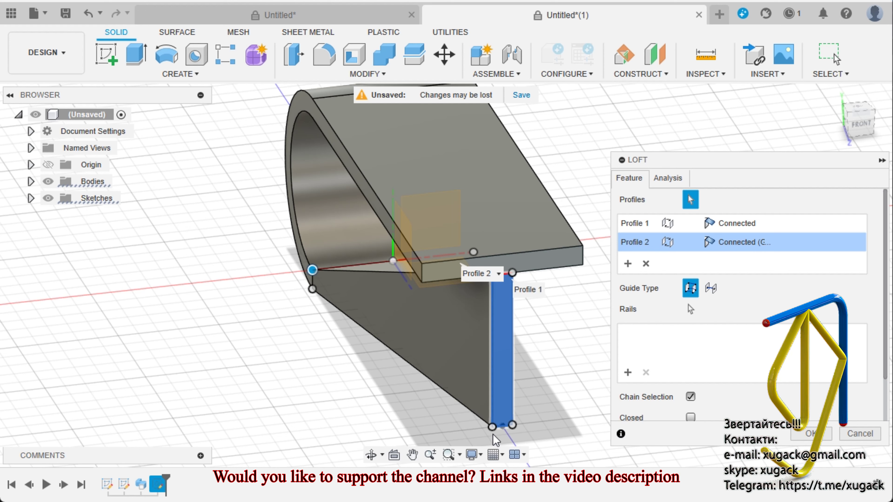
mouse_move(492, 430)
left_mouse_down()
mouse_move(501, 349)
mouse_move(493, 324)
left_mouse_up()
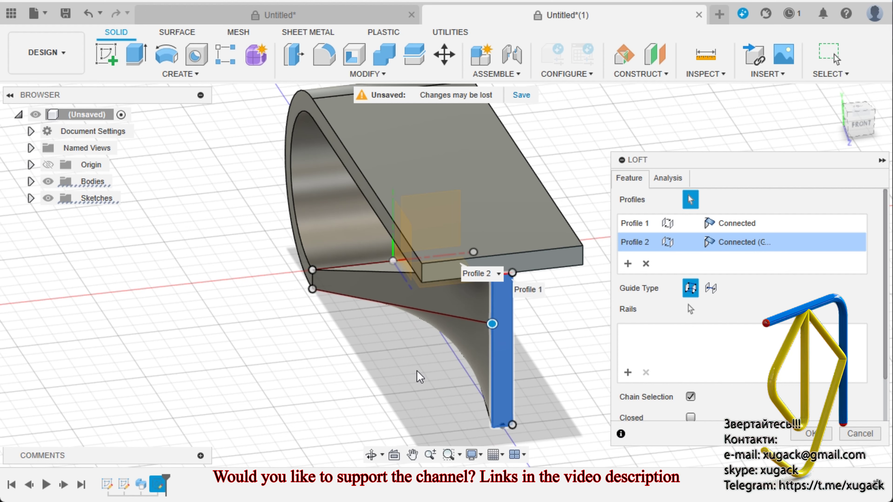
scroll(418, 375, "down", 2)
scroll(516, 350, "up", 3)
scroll(517, 350, "up", 2)
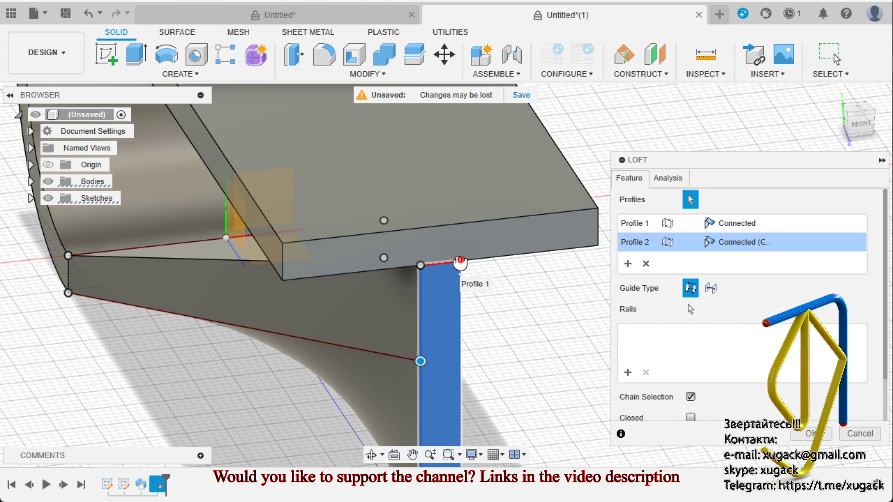
mouse_move(460, 313)
left_mouse_down()
mouse_move(453, 256)
mouse_move(463, 260)
left_mouse_up()
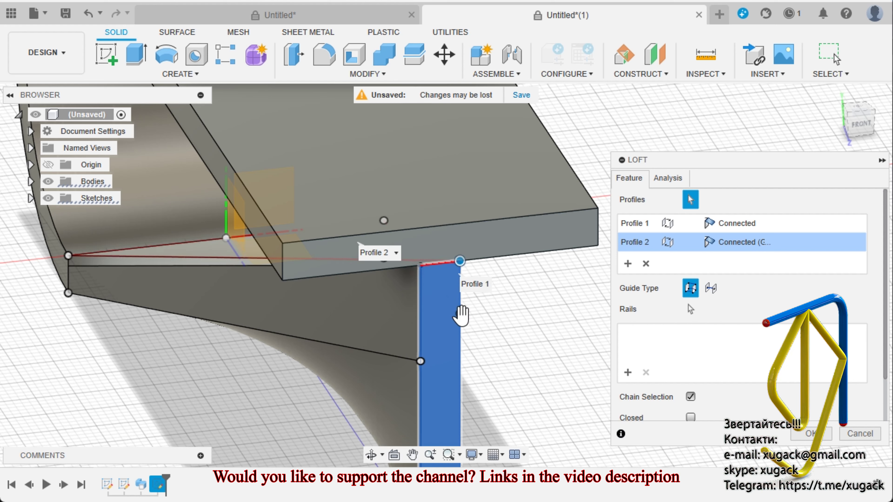
left_click_drag(421, 361, 426, 267)
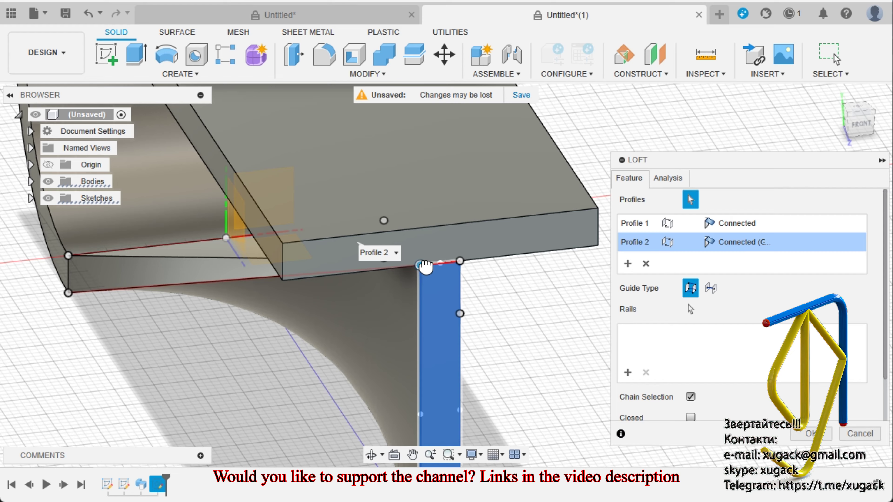
scroll(404, 299, "down", 3)
scroll(405, 317, "down", 2)
scroll(435, 396, "up", 2)
Move the remaining alignment points to the lower-left and lower-right corners and create the loft
mouse_move(435, 396)
middle_mouse_down("shift")
mouse_move(399, 373)
mouse_move(335, 385)
middle_mouse_up("shift")
left_click_drag(357, 350, 300, 355)
scroll(375, 387, "down", 3)
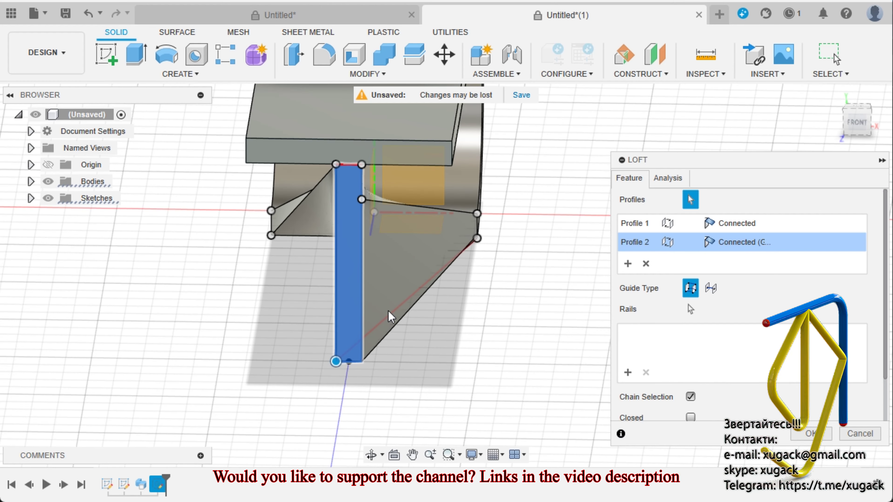
left_click_drag(359, 269, 370, 377)
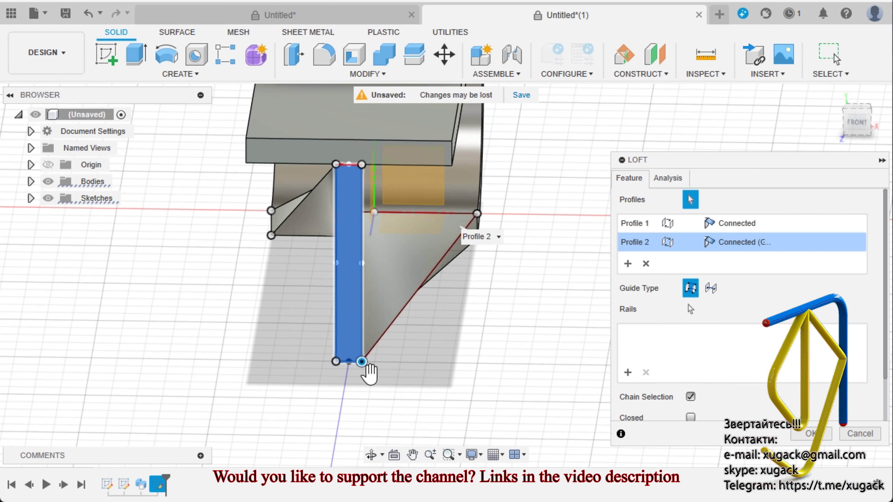
mouse_move(418, 326)
middle_mouse_down("shift")
mouse_move(364, 319)
mouse_move(349, 333)
mouse_move(439, 337)
mouse_move(491, 328)
mouse_move(509, 313)
mouse_move(480, 335)
mouse_move(492, 338)
middle_mouse_up("shift")
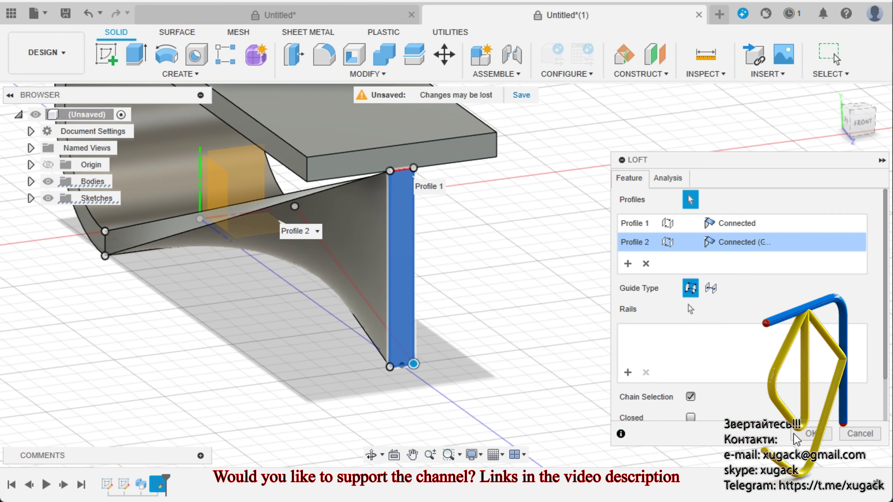
left_click(810, 433)
scroll(635, 310, "down", 3)
mouse_move(584, 331)
middle_mouse_down("shift")
mouse_move(460, 331)
mouse_move(422, 293)
mouse_move(491, 325)
mouse_move(620, 313)
mouse_move(445, 322)
mouse_move(404, 351)
mouse_move(504, 311)
mouse_move(559, 315)
mouse_move(527, 312)
mouse_move(478, 333)
middle_mouse_up("shift")
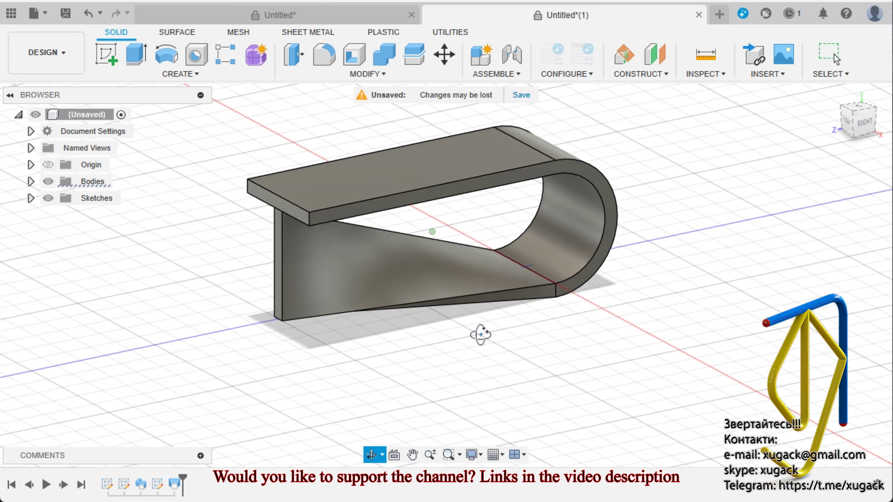
key("Escape")
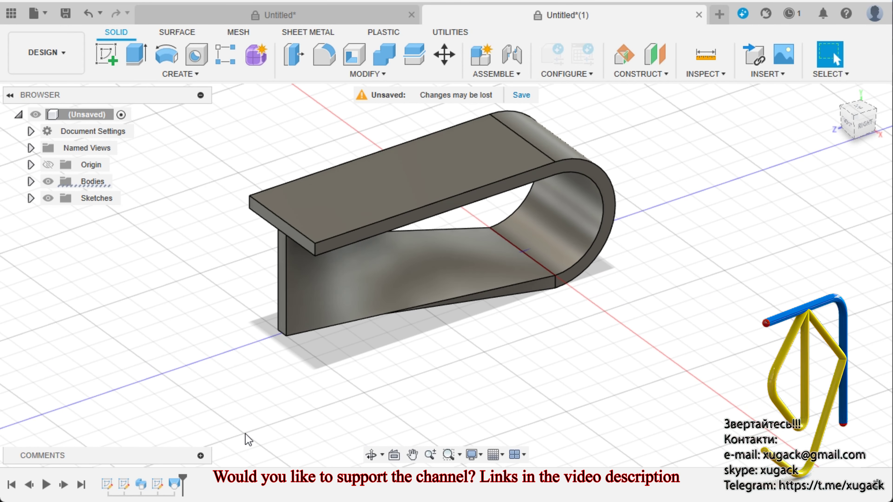
Change the loop cross-section sketch's 5 mm thickness to 1 mm
left_click(108, 487)
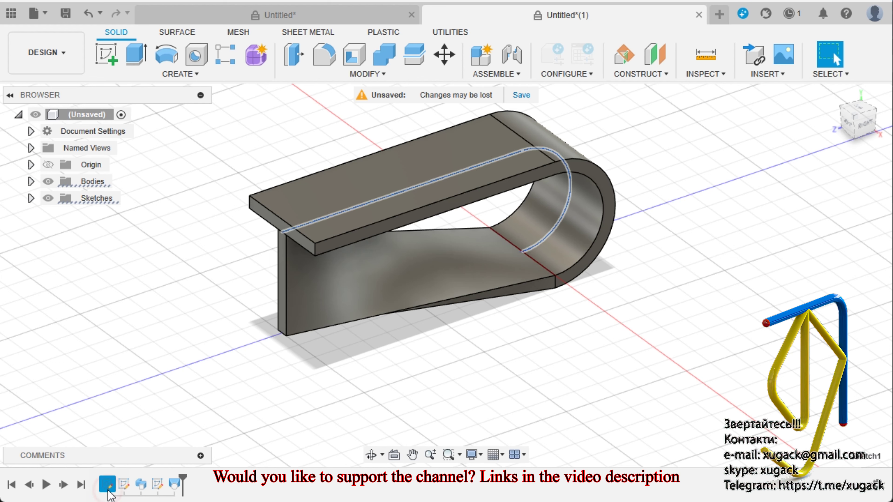
left_click(125, 486)
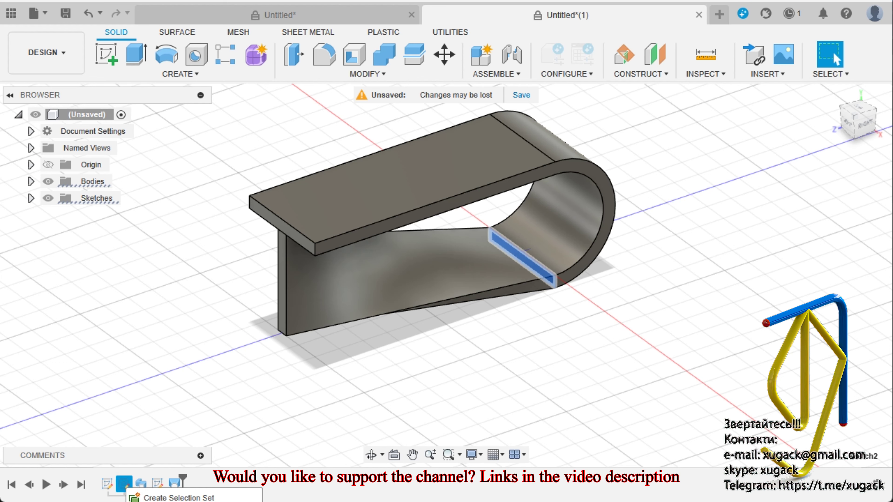
double_click(125, 486)
left_click(394, 389)
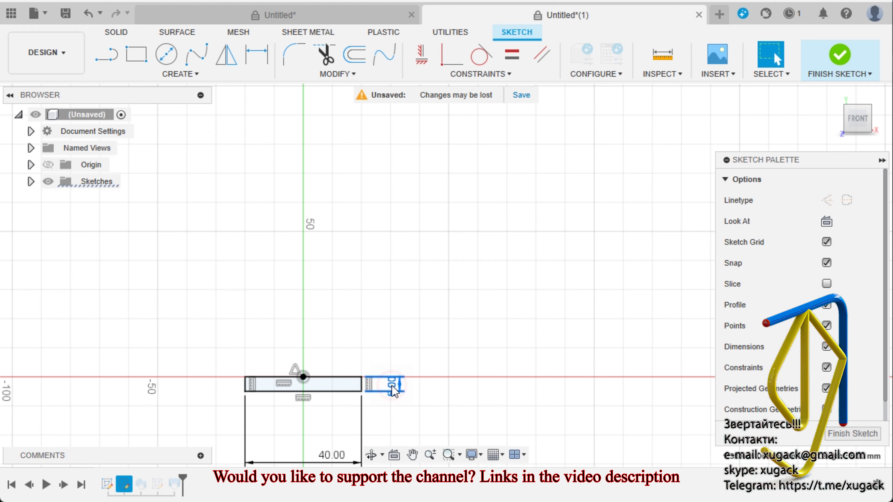
double_click(391, 387)
key("Return")
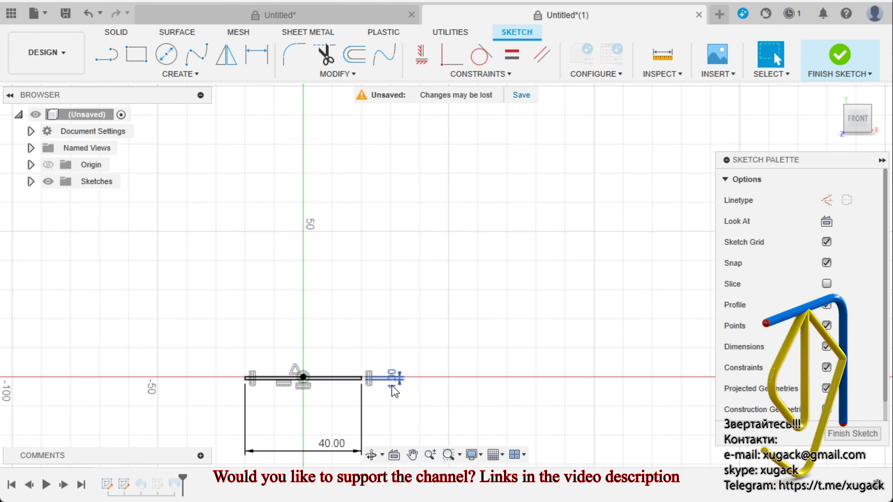
left_click(840, 58)
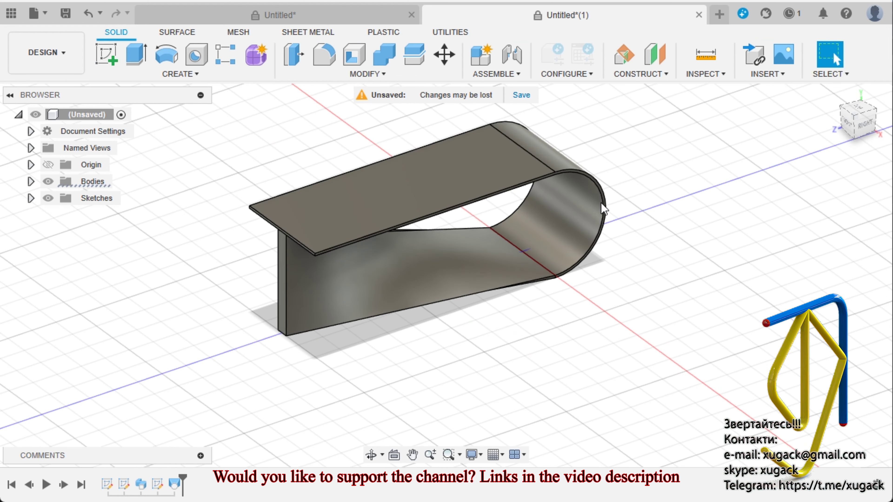
Change the vertical plate sketch's 5 mm width to 1 mm
double_click(157, 484)
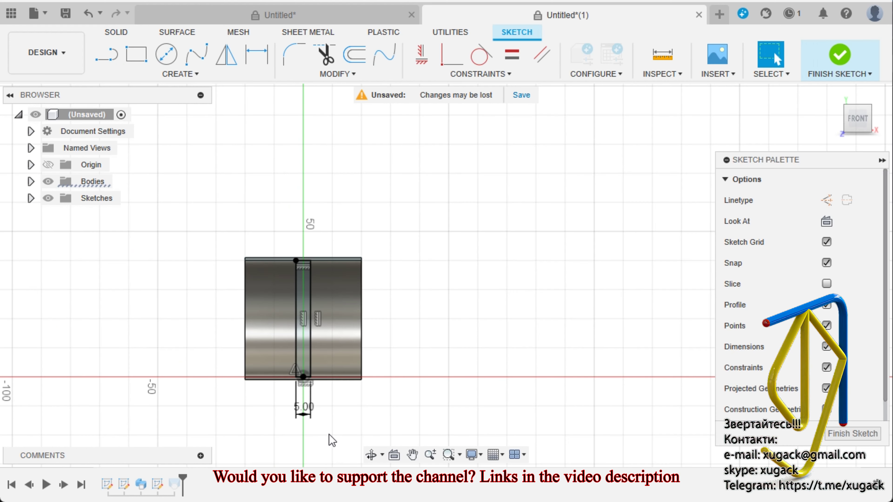
double_click(302, 409)
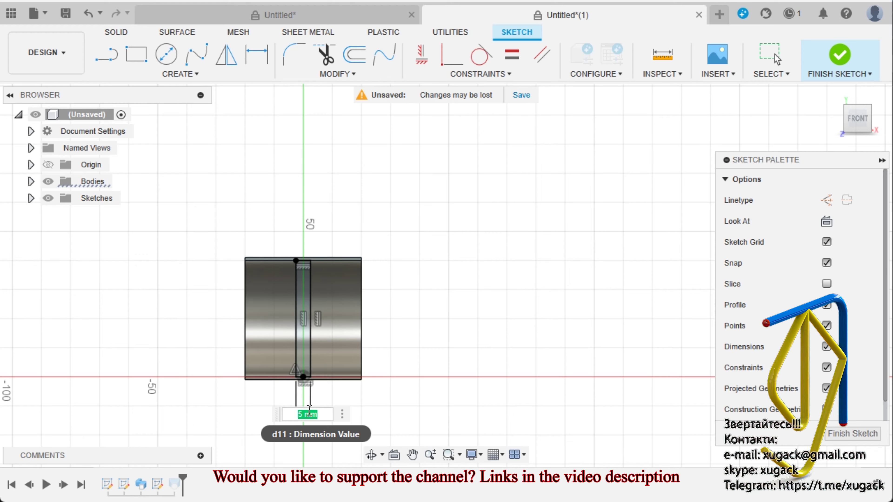
type("1")
key("Return")
left_click(840, 54)
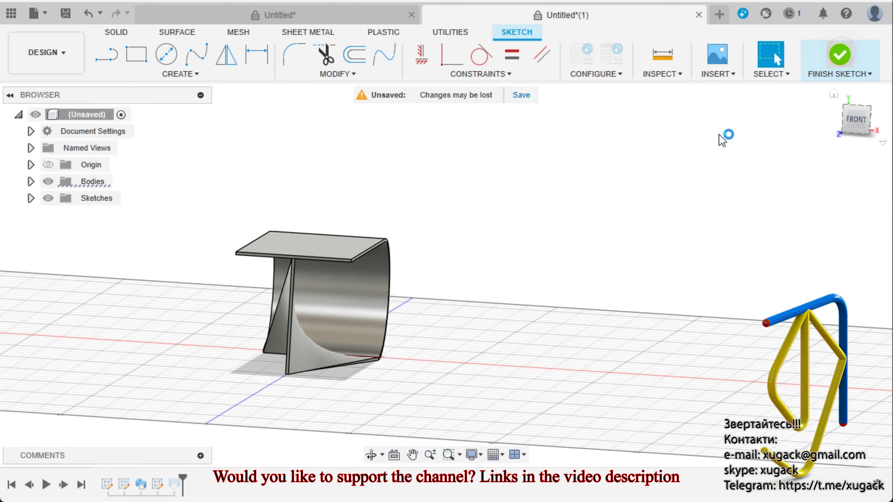
mouse_move(552, 313)
middle_mouse_down("shift")
mouse_move(484, 286)
mouse_move(463, 264)
mouse_move(542, 287)
middle_mouse_up("shift")
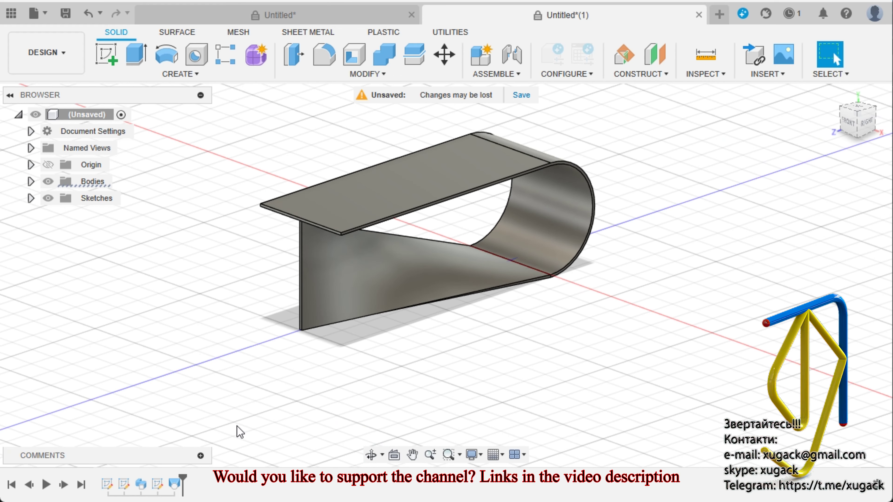
Switch the loft's Profile 2 condition from Connected to Tangent (G1)
double_click(178, 482)
mouse_move(741, 242)
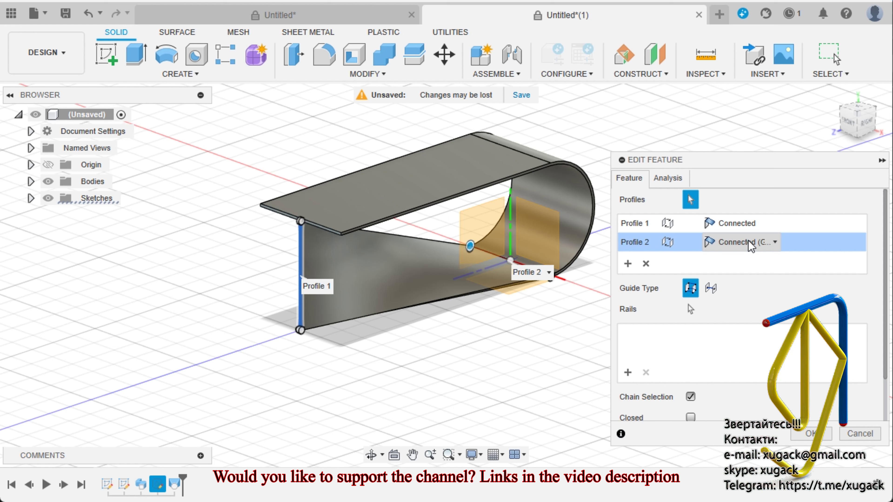
left_click(774, 242)
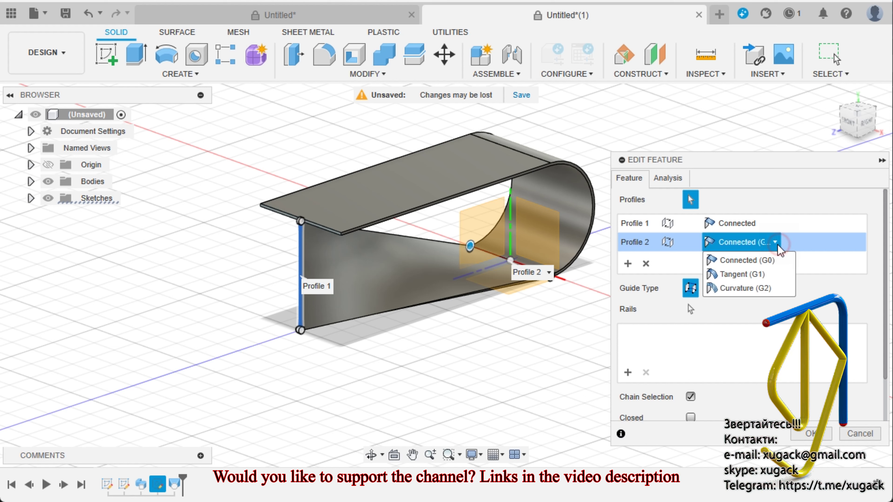
left_click(777, 275)
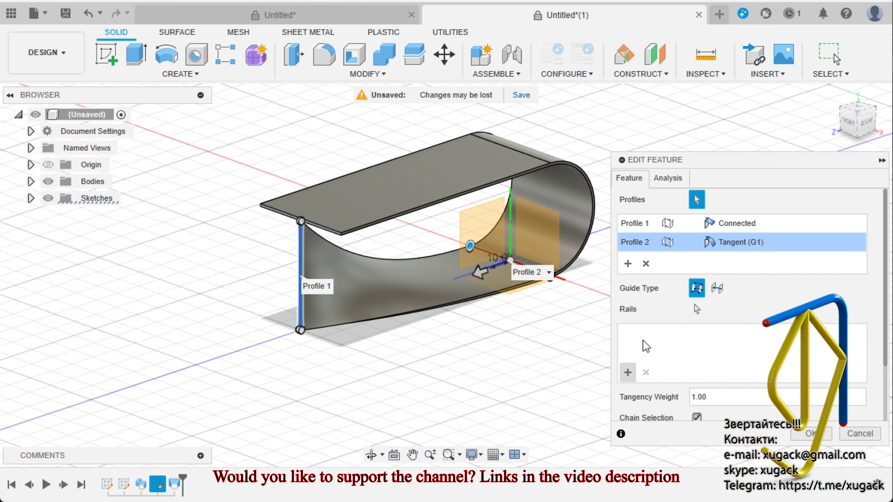
left_click(803, 432)
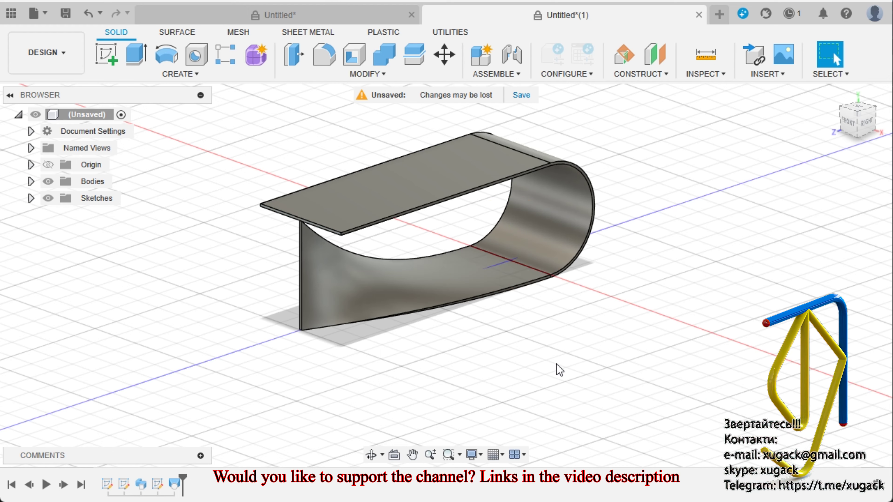
mouse_move(534, 352)
left_mouse_down()
mouse_move(740, 322)
mouse_move(554, 370)
left_mouse_up()
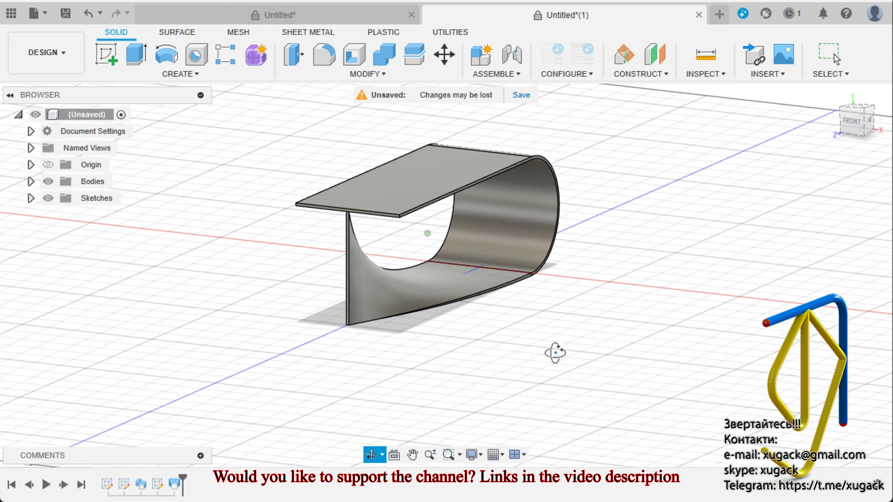
key("Escape")
scroll(419, 247, "up", 3)
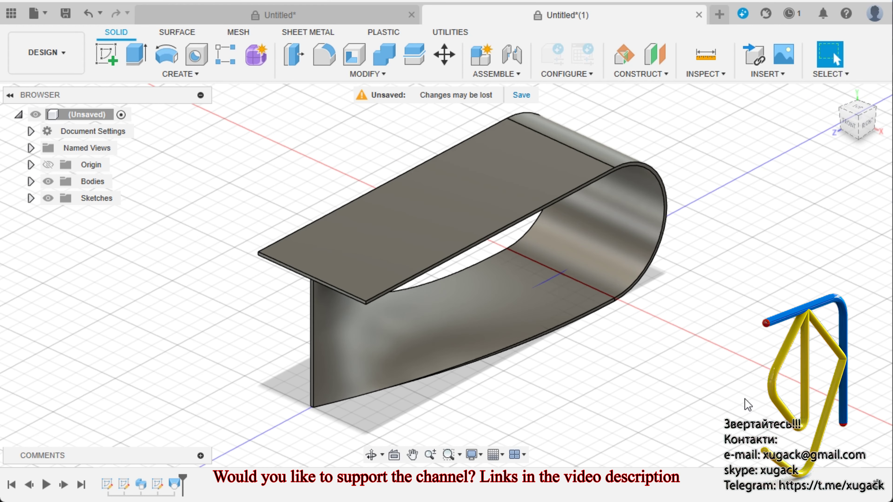
left_click(860, 117)
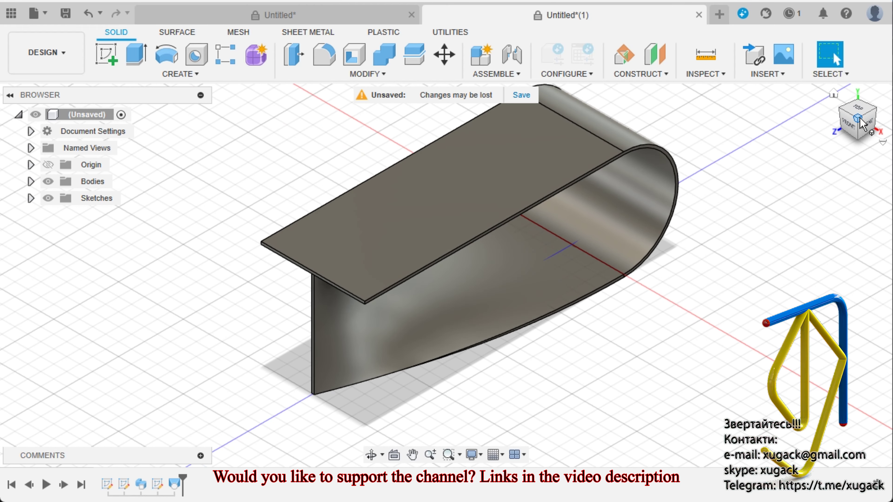
left_click(867, 125)
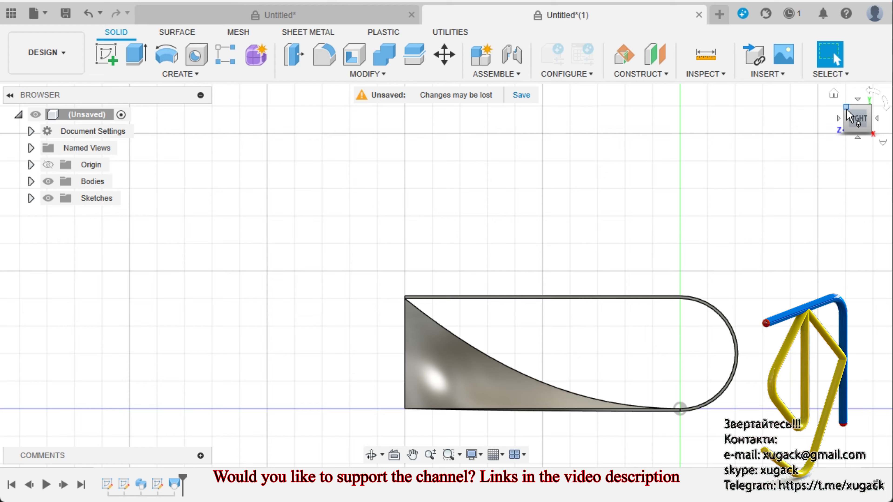
left_click(847, 110)
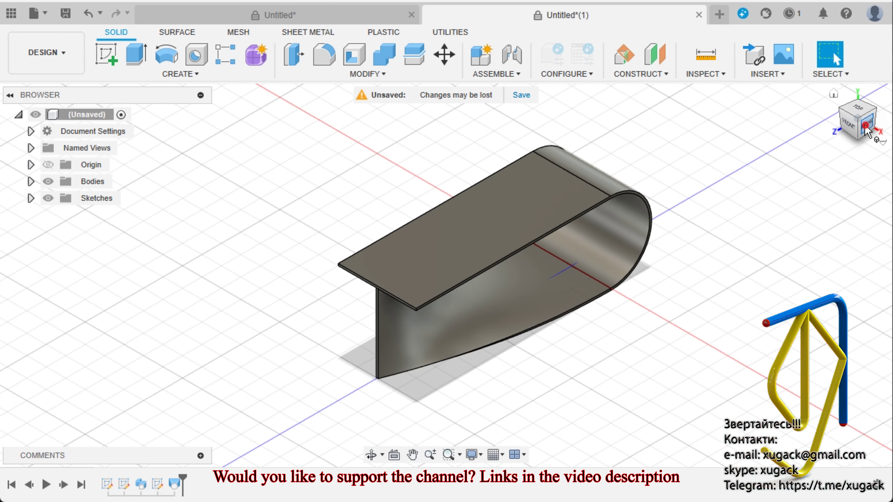
left_click(866, 129)
scroll(643, 427, "down", 1)
scroll(642, 434, "down", 2)
scroll(643, 434, "up", 3)
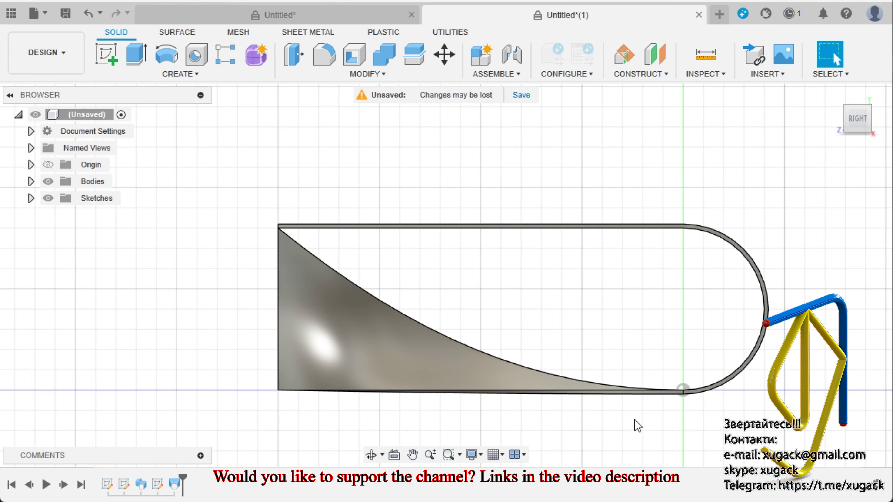
scroll(638, 426, "down", 2)
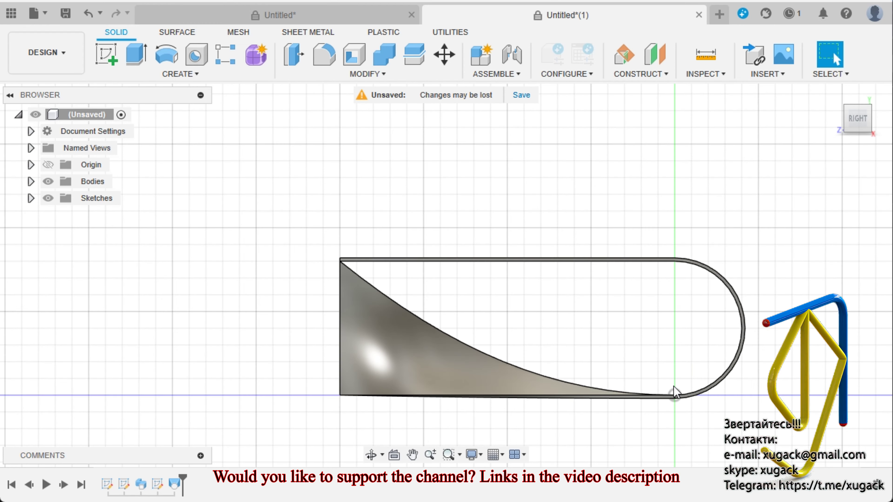
left_click(873, 112)
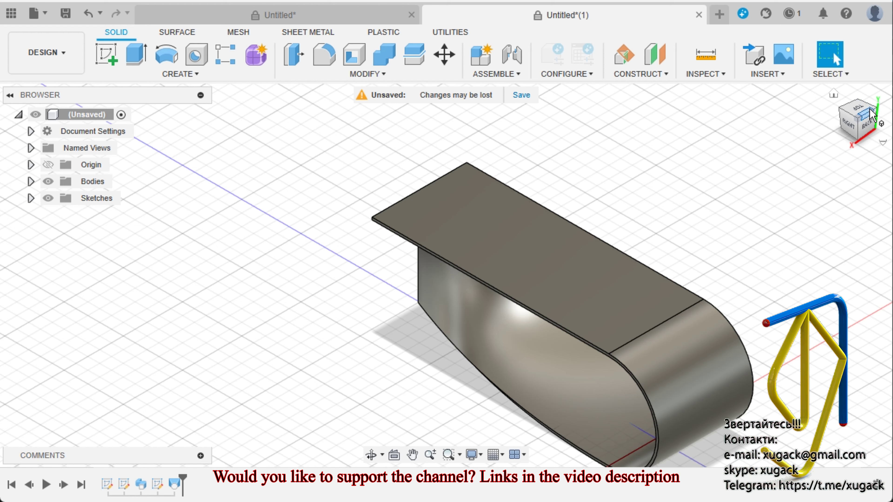
left_click(840, 112)
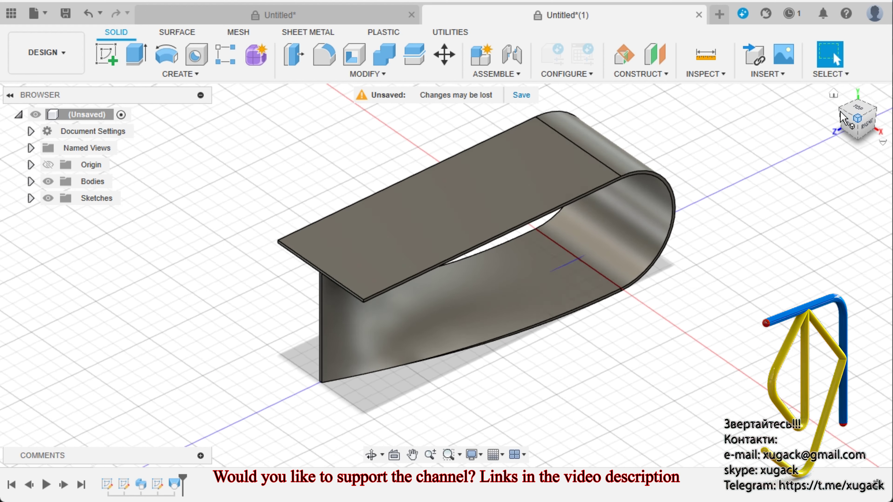
mouse_move(592, 323)
middle_mouse_down("shift")
mouse_move(595, 307)
mouse_move(481, 233)
middle_mouse_up("shift")
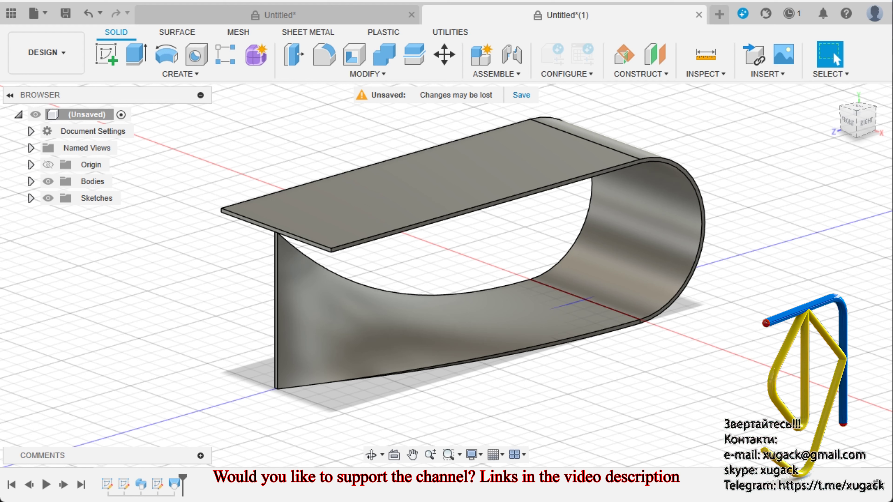